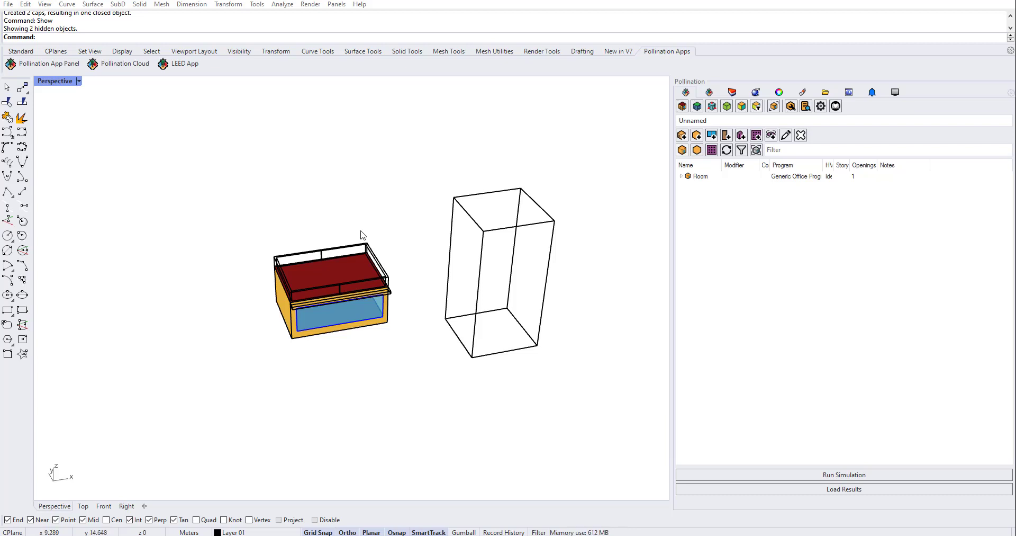
Check the Pollination plugin's version number in its help options.
scroll(384, 238, up, 2)
right_drag(386, 240, 403, 213)
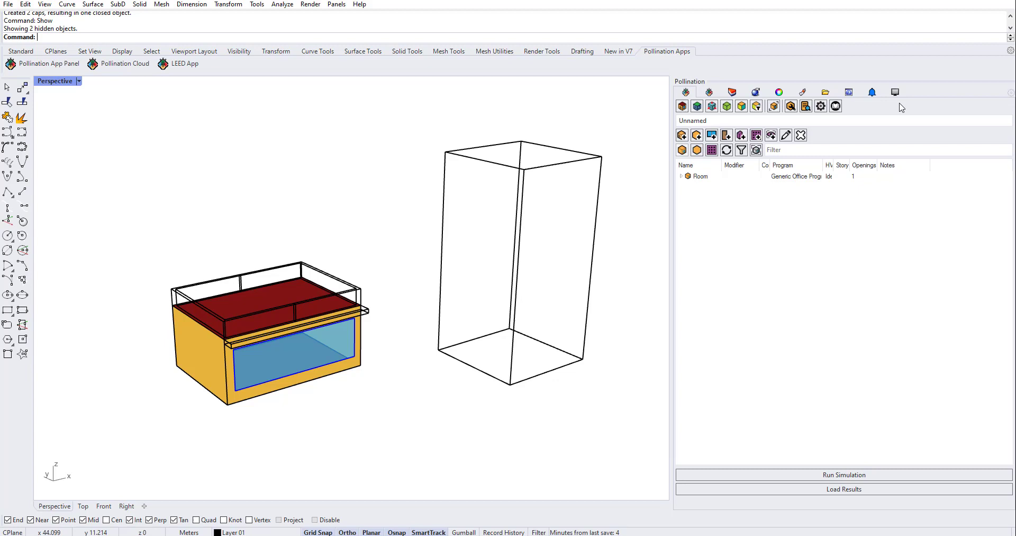
click(835, 106)
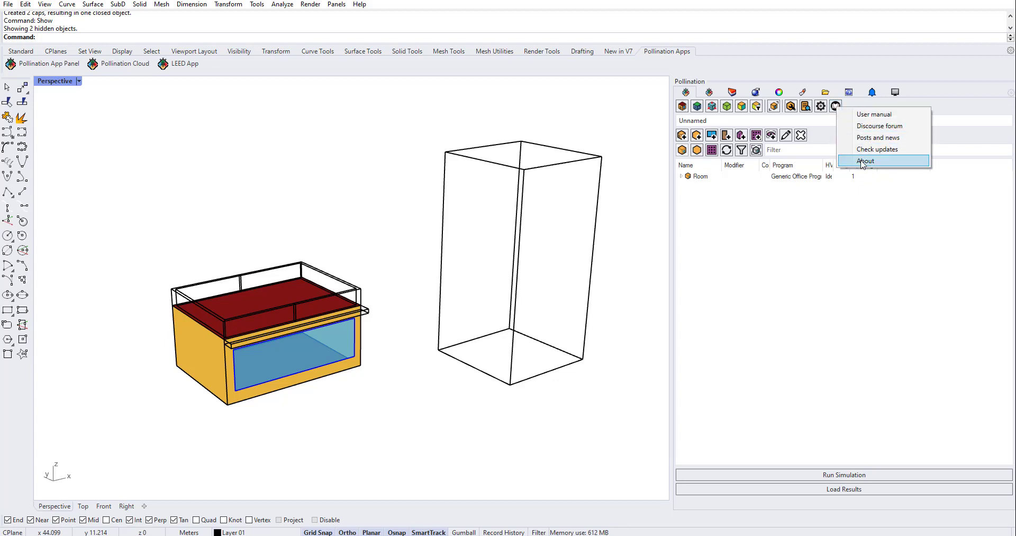
click(862, 161)
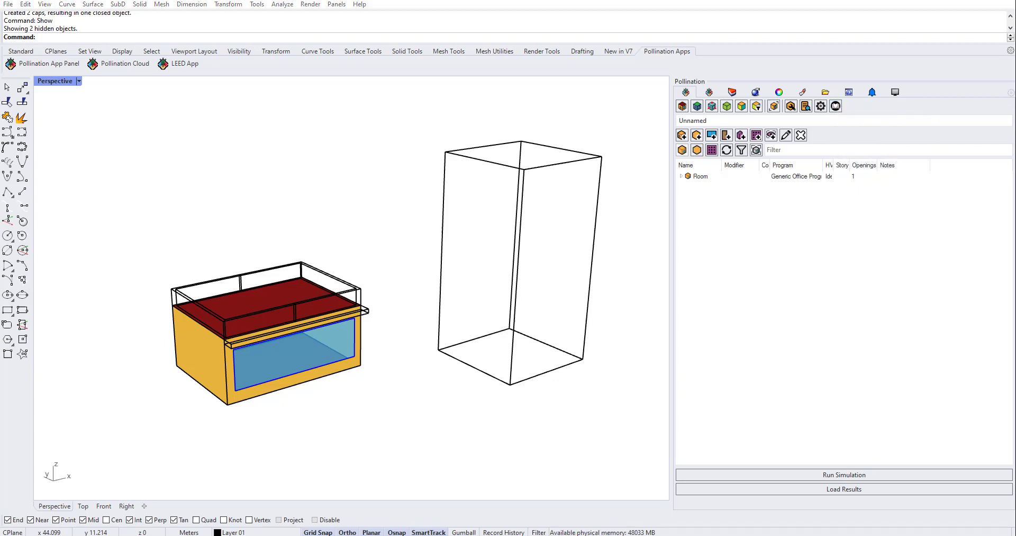
drag(336, 217, 289, 217)
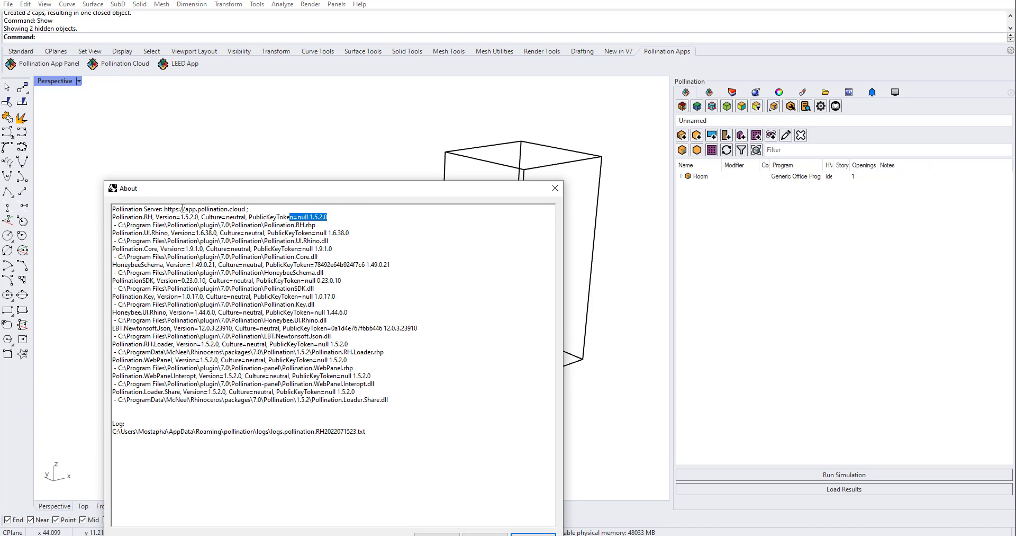
click(555, 189)
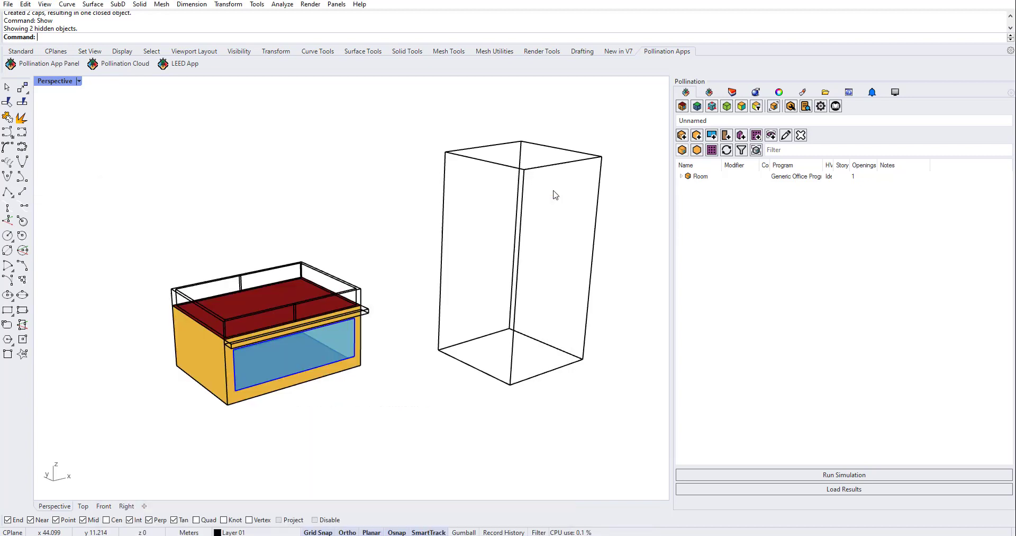
Inspect the room's roof rails, including the left-front rail.
right_drag(297, 191, 342, 220)
drag(528, 118, 446, 220)
key(Escape)
scroll(344, 276, up, 2)
click(343, 275)
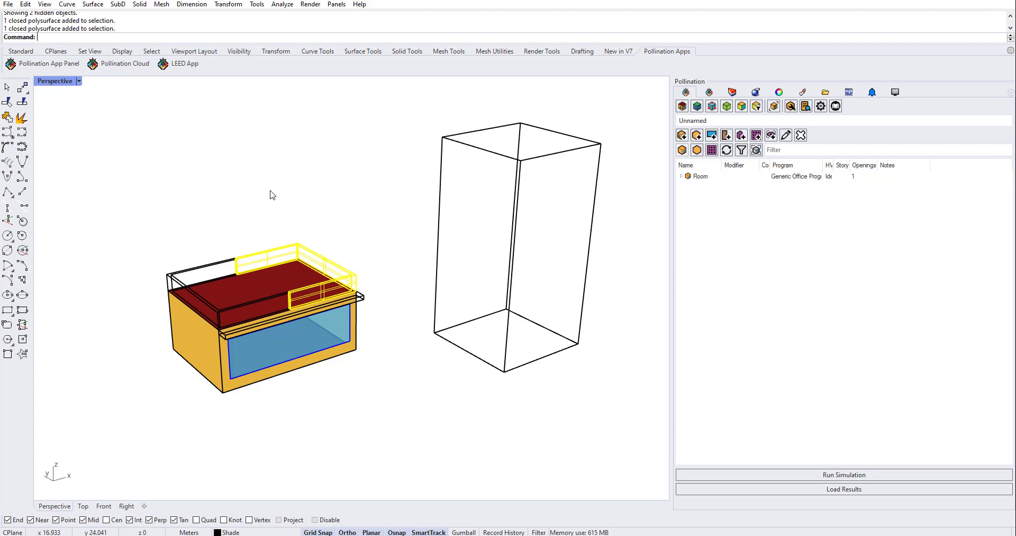
click(203, 263)
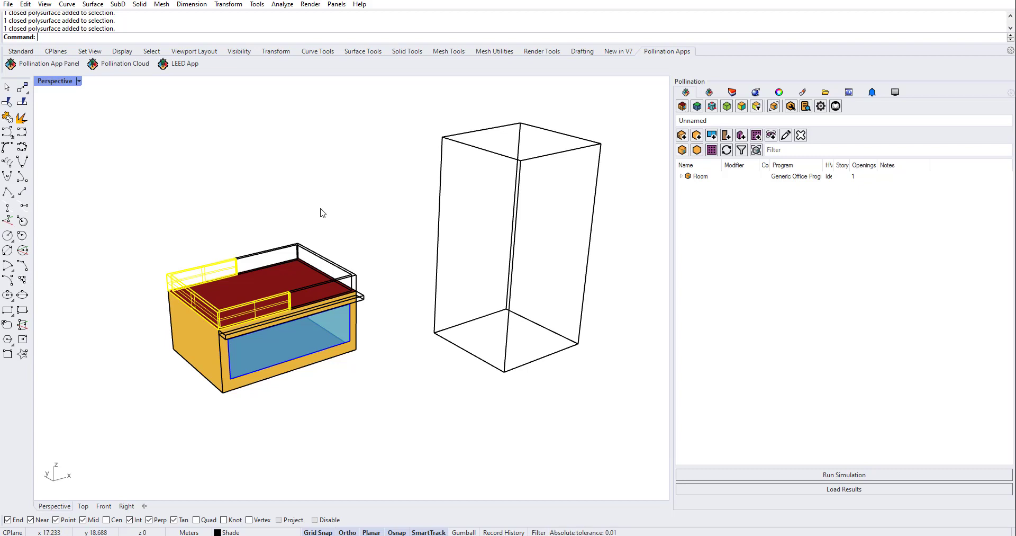
click(390, 344)
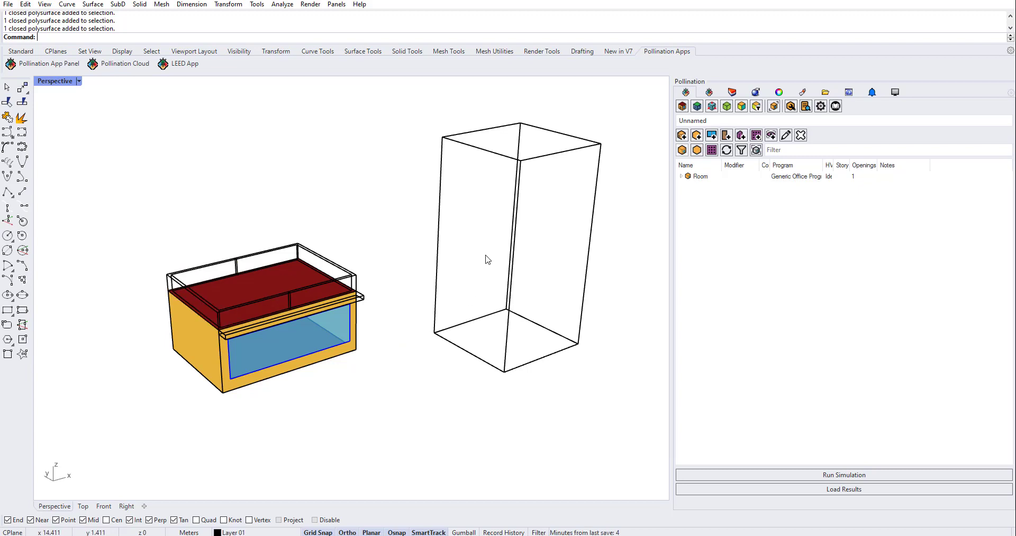
Inspect the roof shade pieces, left rail shades and front overhang shade.
click(446, 137)
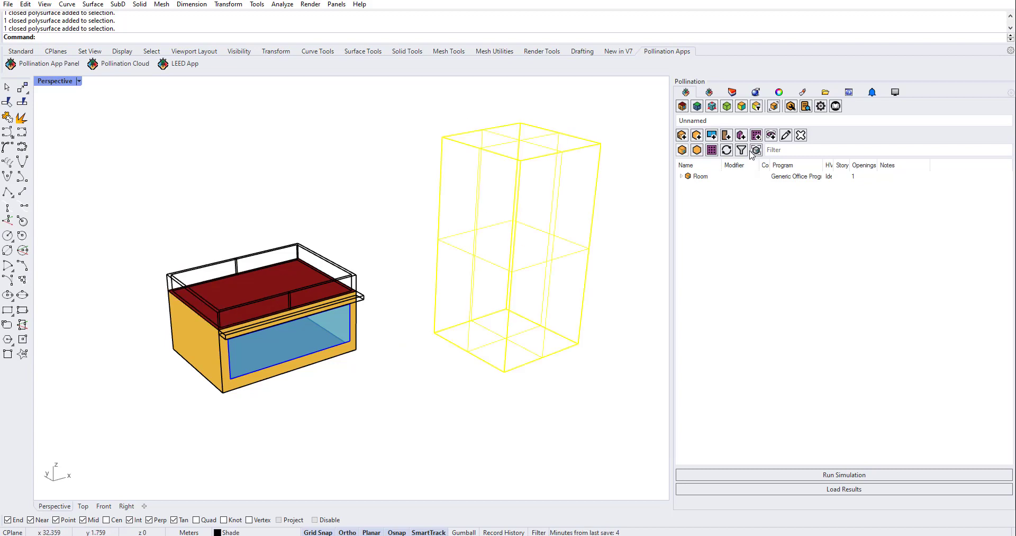
drag(585, 111, 530, 206)
click(306, 255)
click(205, 268)
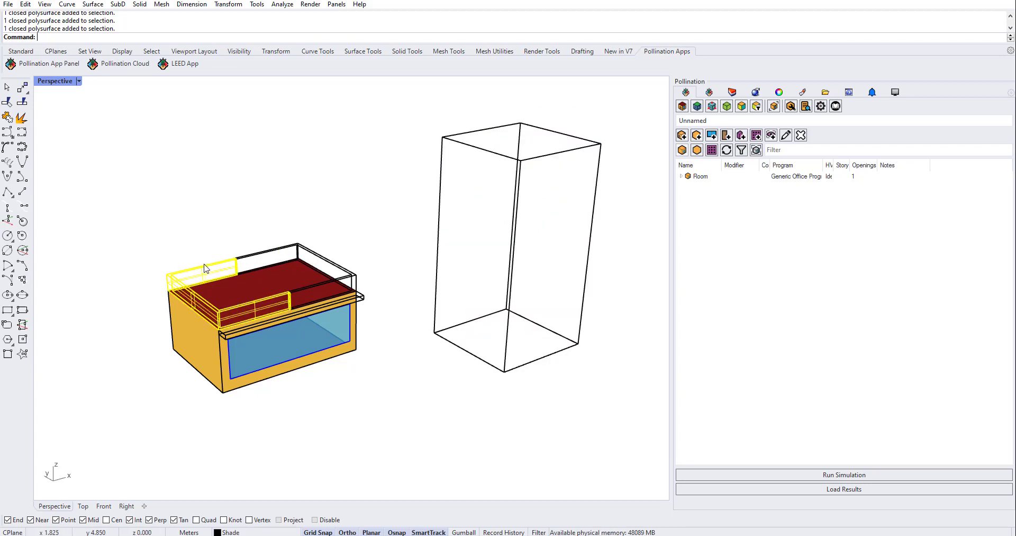
click(364, 303)
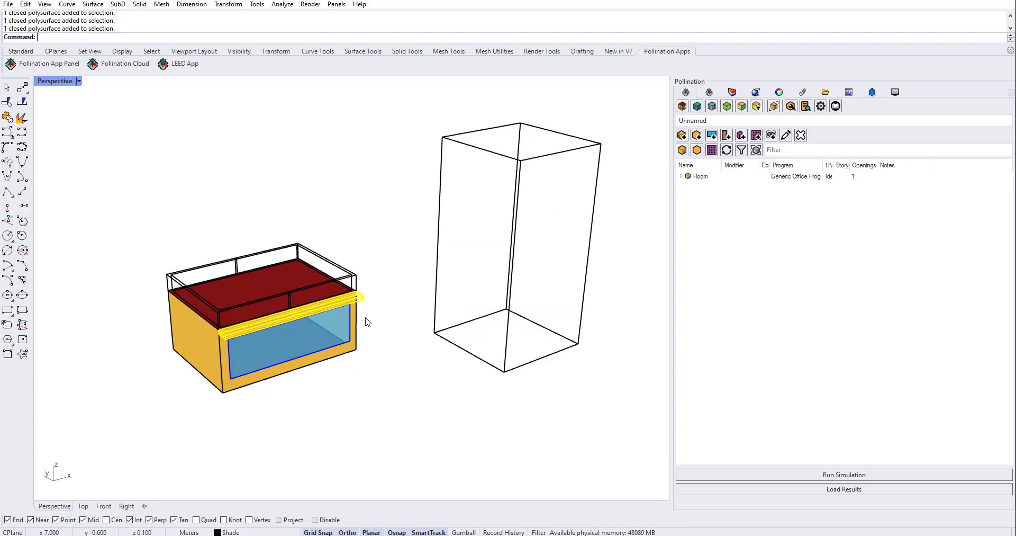
right_drag(370, 343, 394, 345)
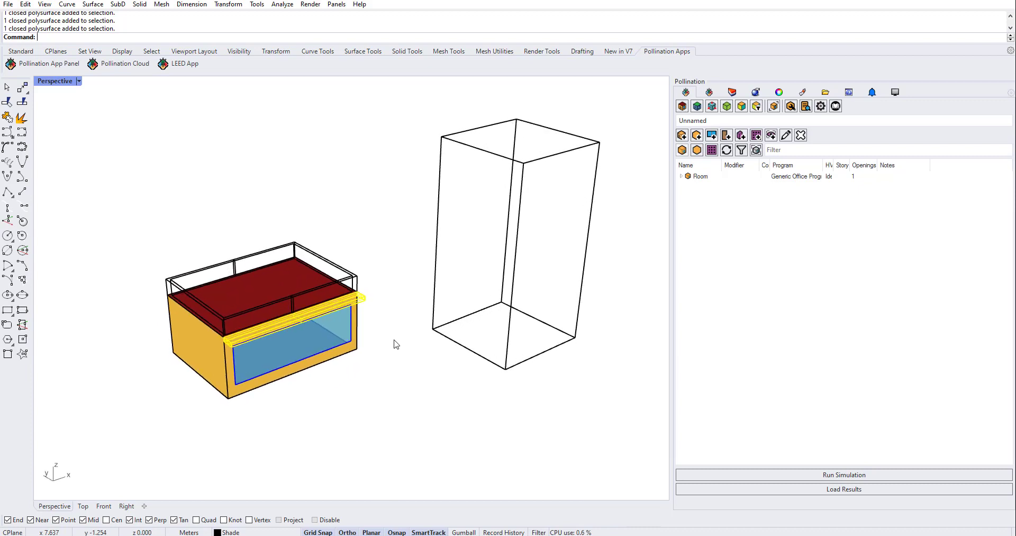
Select the tall wireframe box on the right as the object to convert.
click(556, 109)
drag(565, 104, 522, 207)
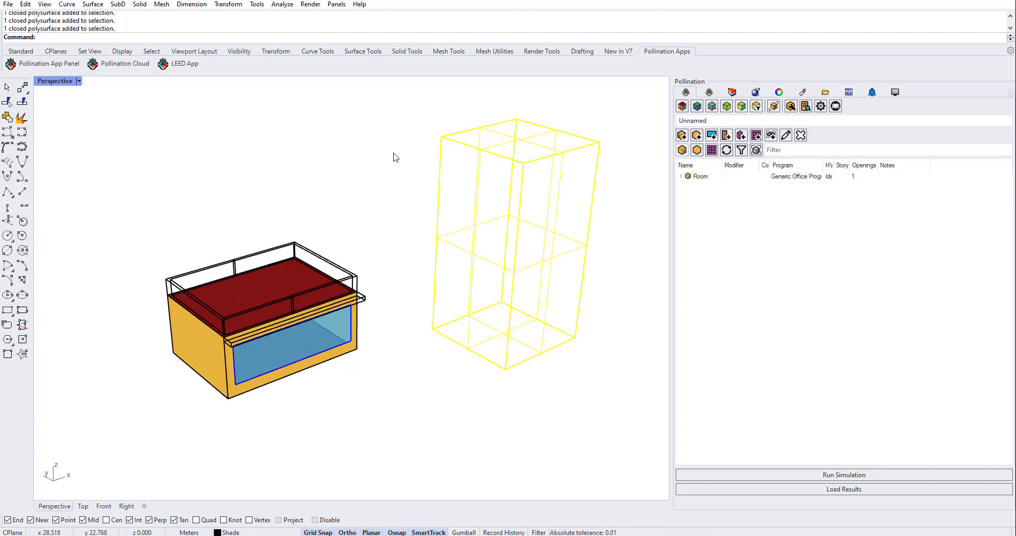
key(Escape)
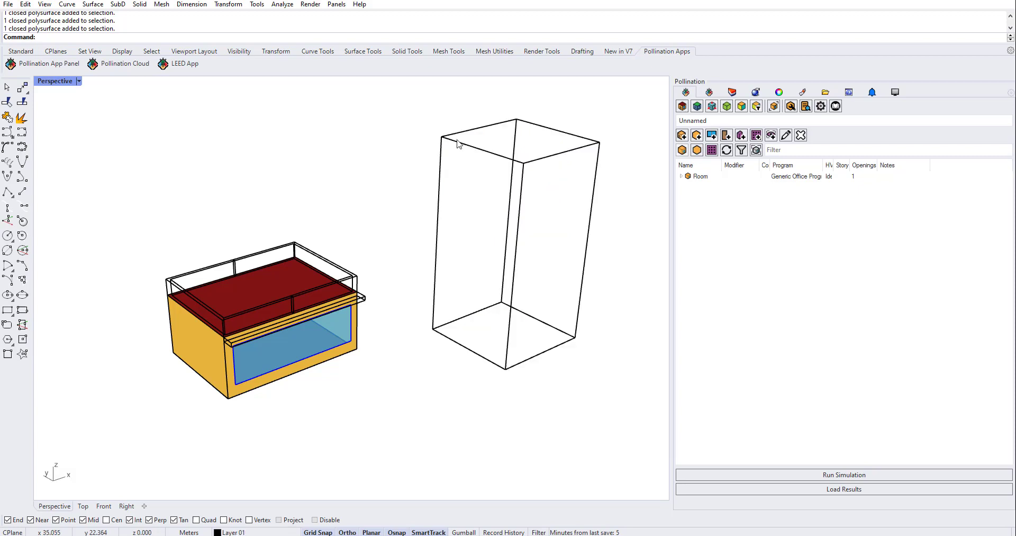
click(458, 141)
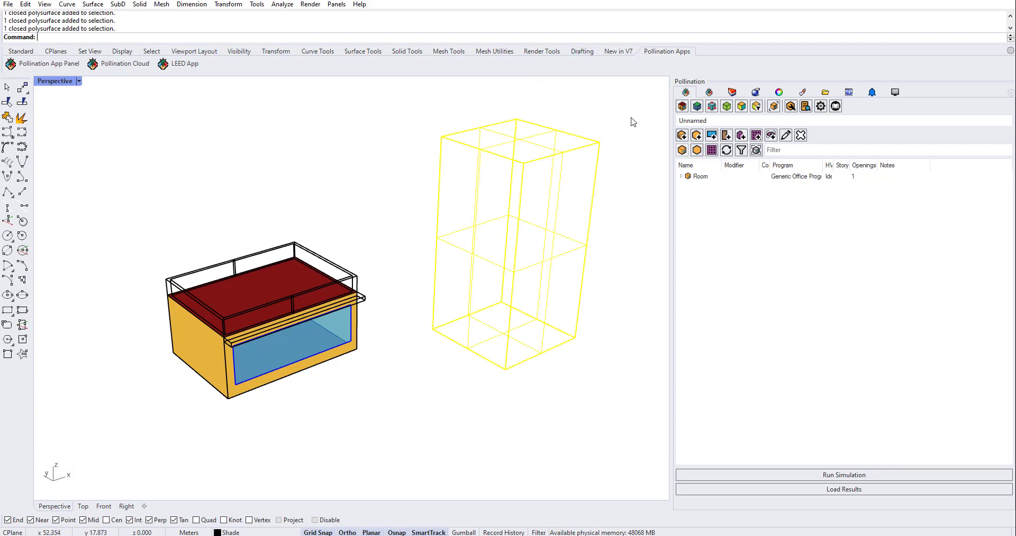
Convert the tall box into site-context shades with Pollination's Add Shade.
click(742, 137)
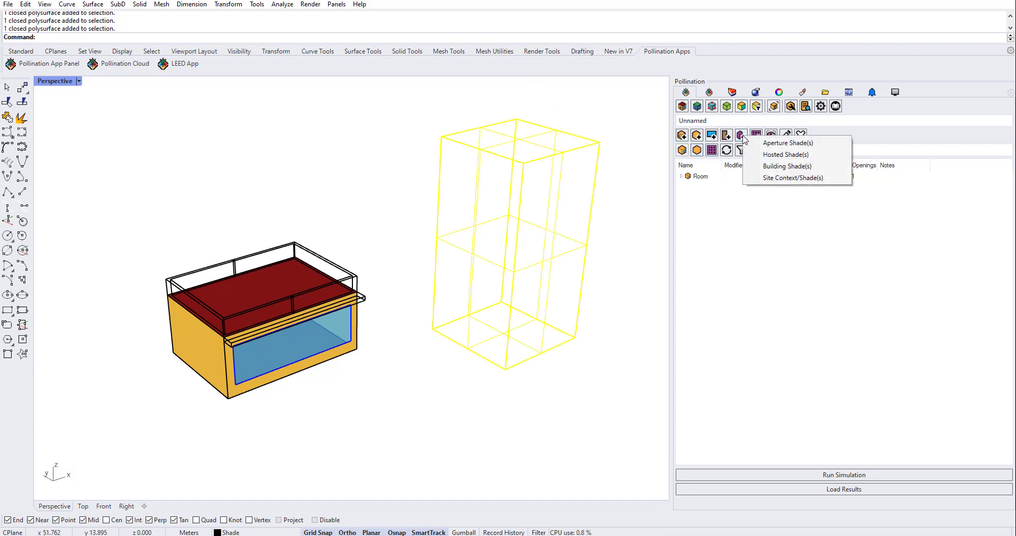
click(786, 177)
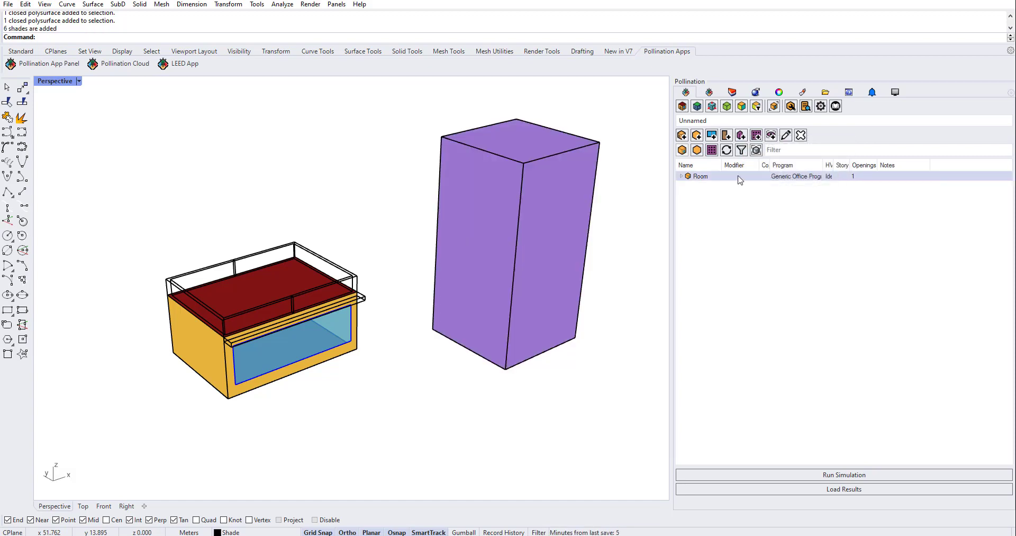
click(536, 160)
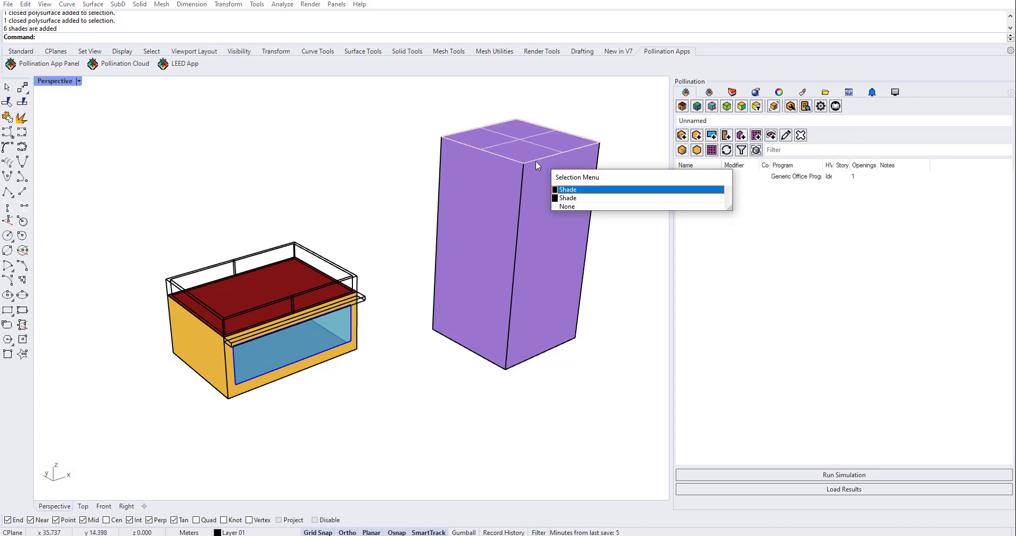
click(596, 118)
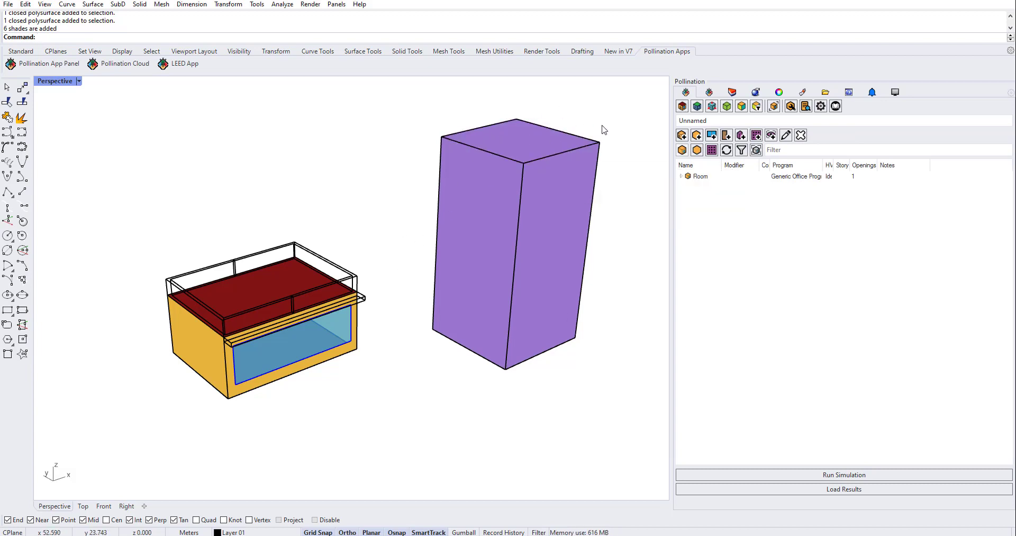
Rename all six new shades to 'Adjacent Building' in Edit Properties.
click(696, 149)
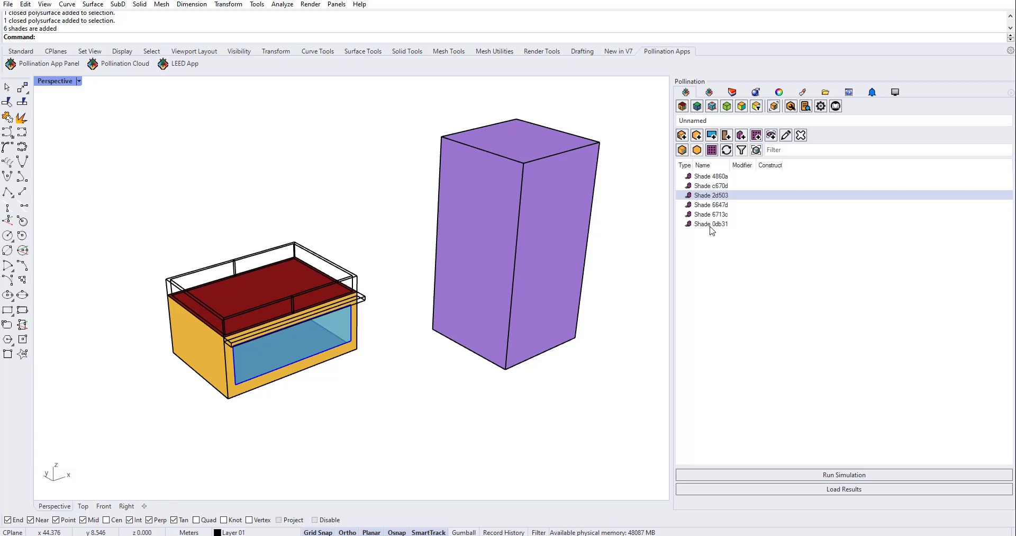
drag(694, 168, 775, 165)
click(728, 176)
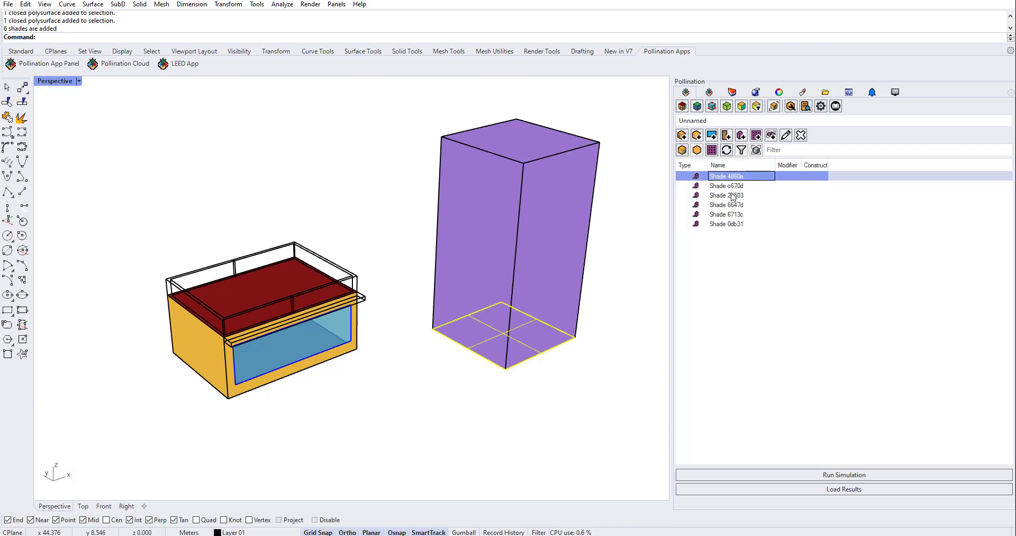
shift+click(731, 224)
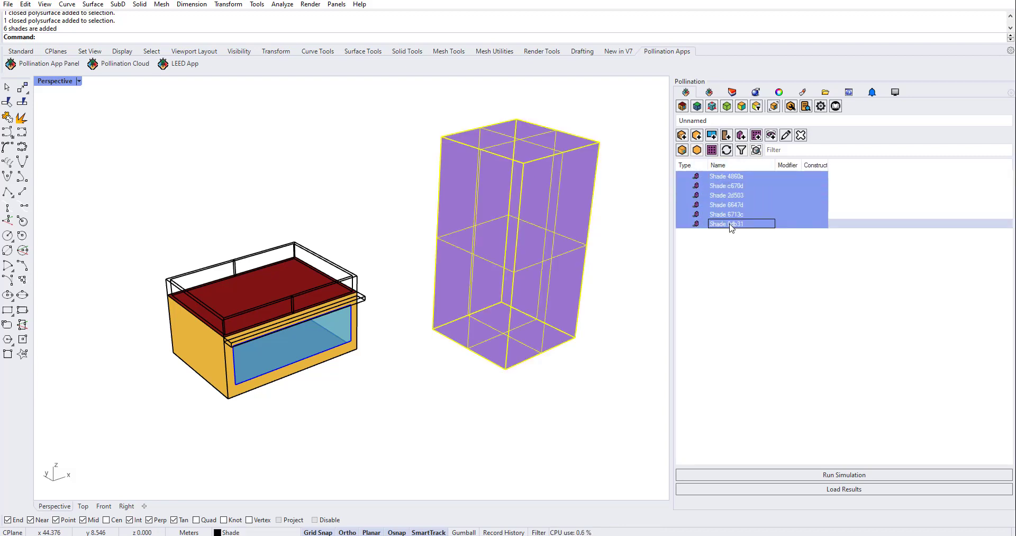
right_click(731, 183)
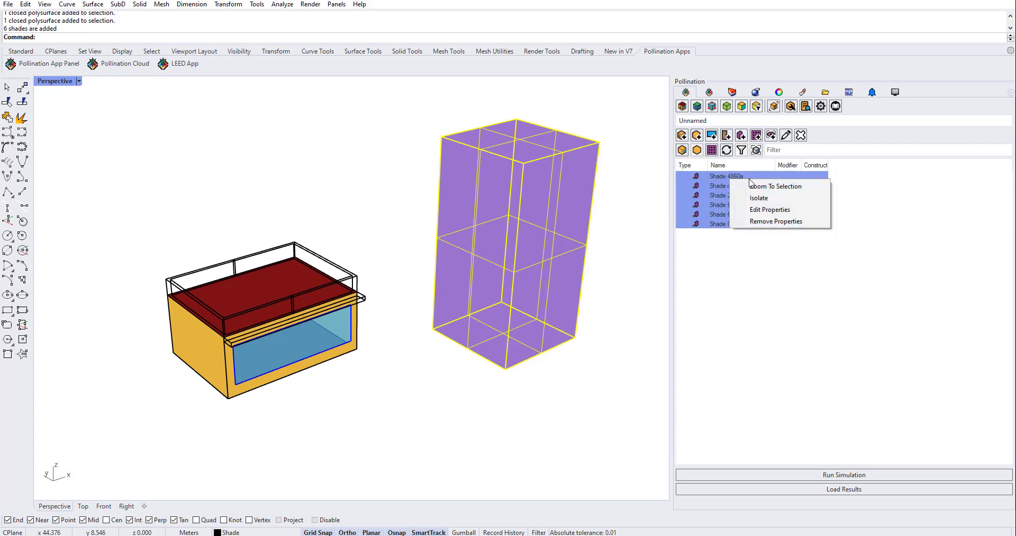
click(788, 211)
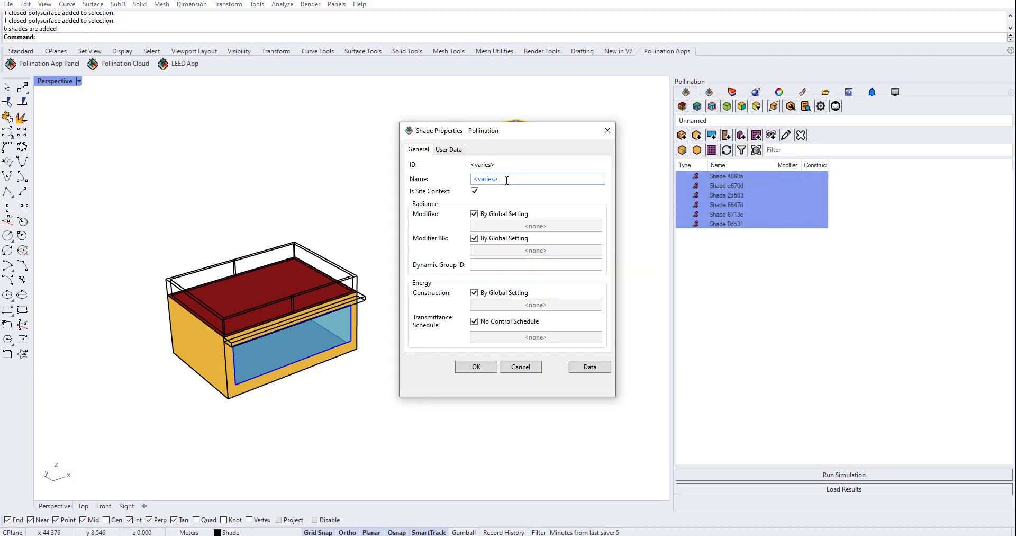
drag(507, 180, 405, 180)
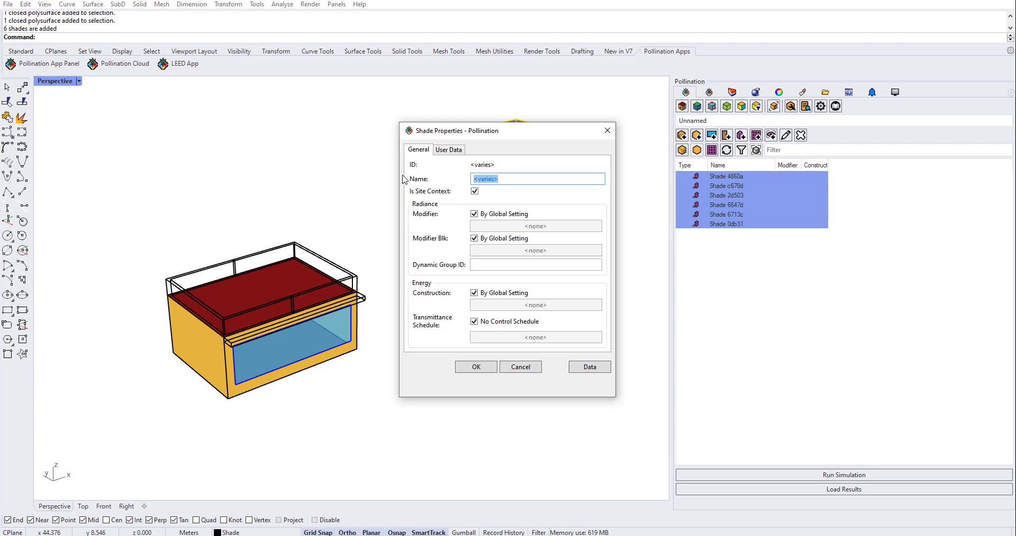
text(Adjacent b)
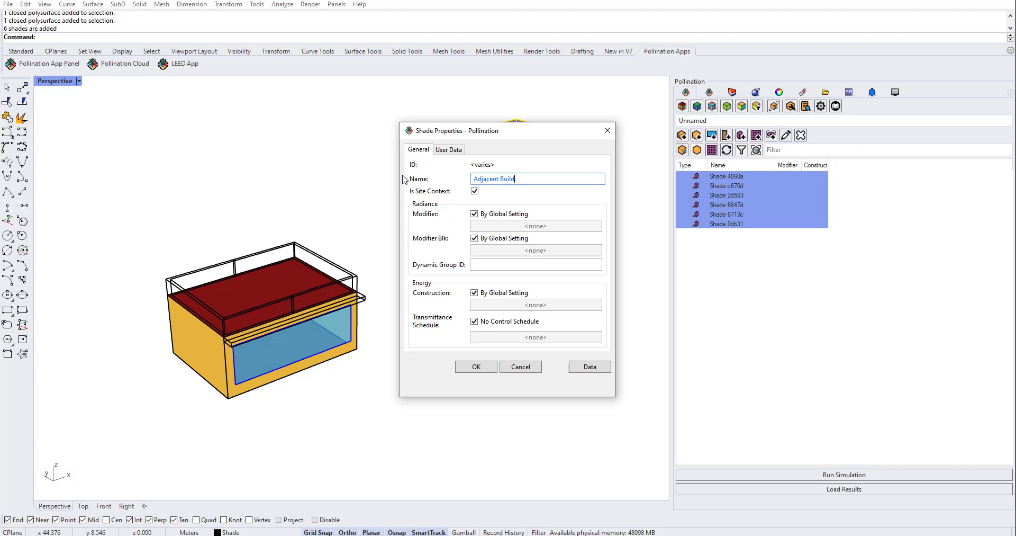
click(469, 365)
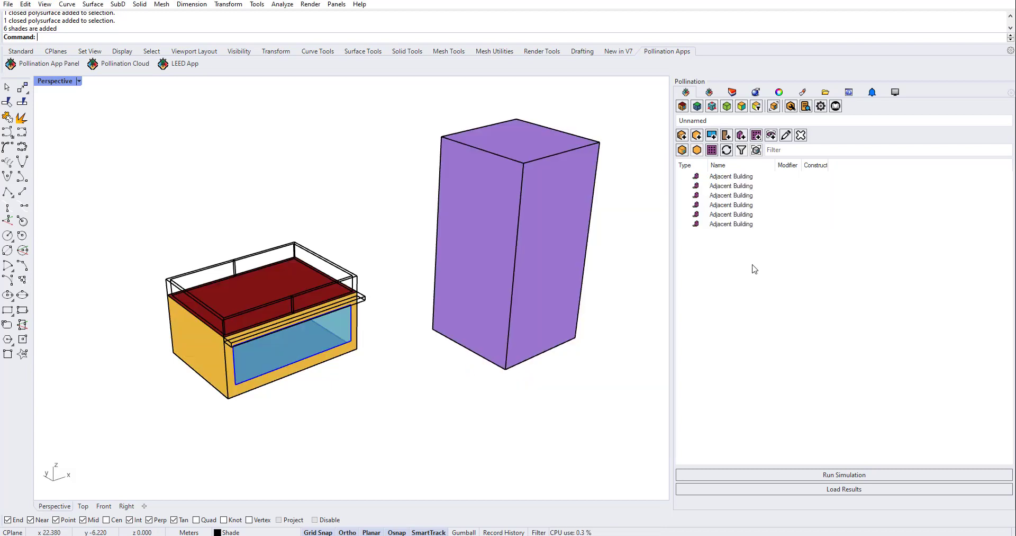
Make the window canopy strip building shades and name the six shades 'Shade 1'.
scroll(368, 291, up, 5)
click(369, 294)
scroll(387, 265, down, 4)
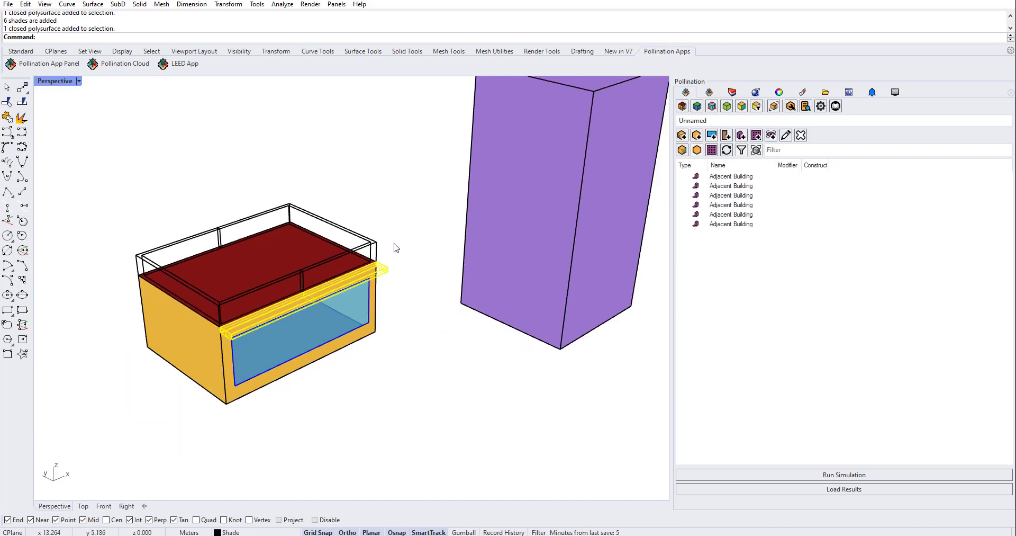
click(741, 135)
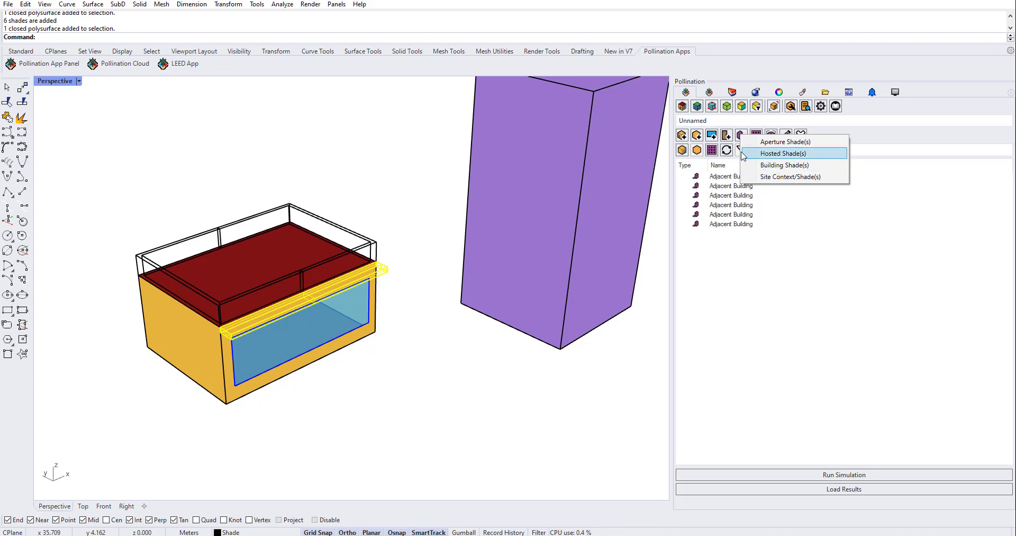
click(779, 164)
click(725, 232)
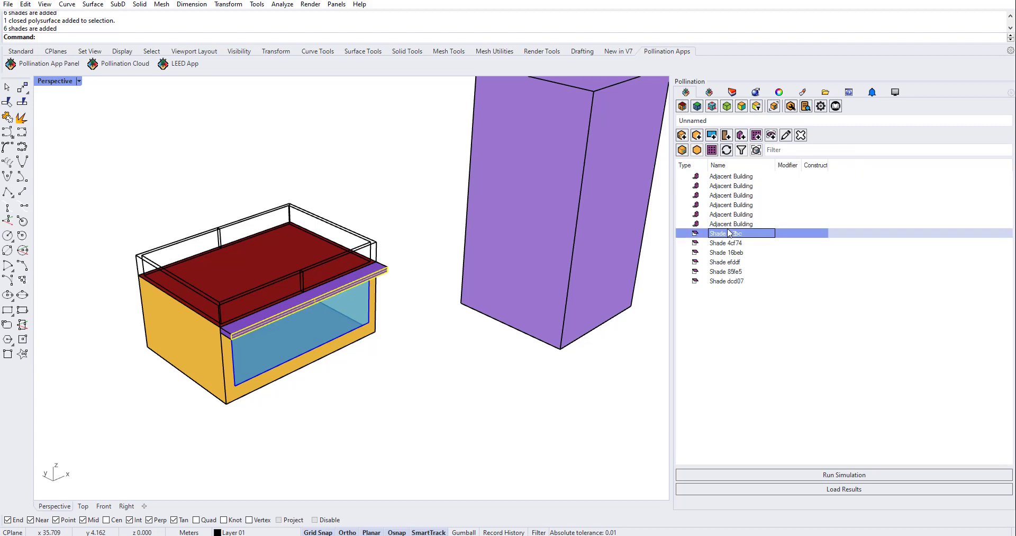
shift+click(727, 280)
click(731, 234)
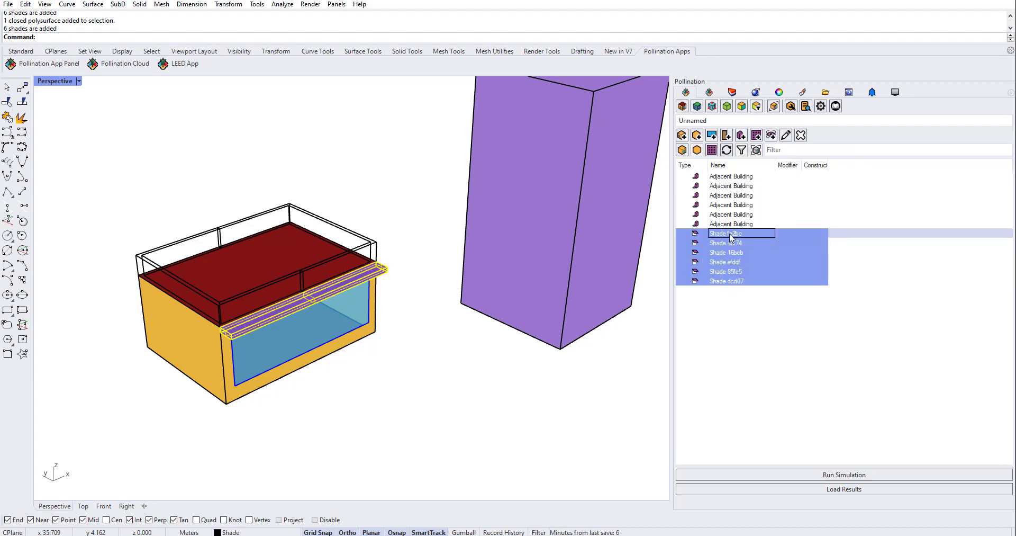
right_click(731, 239)
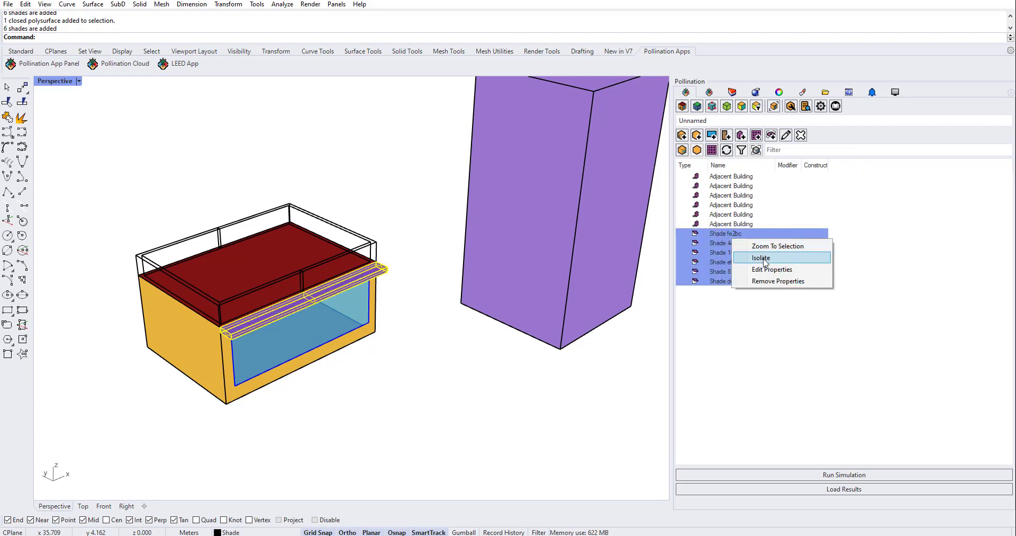
click(769, 269)
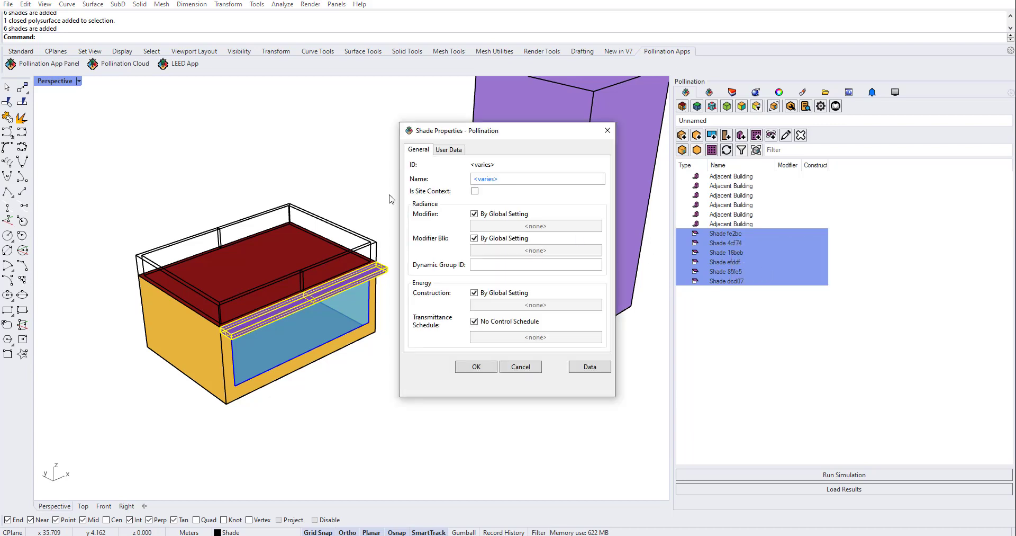
text(Sh)
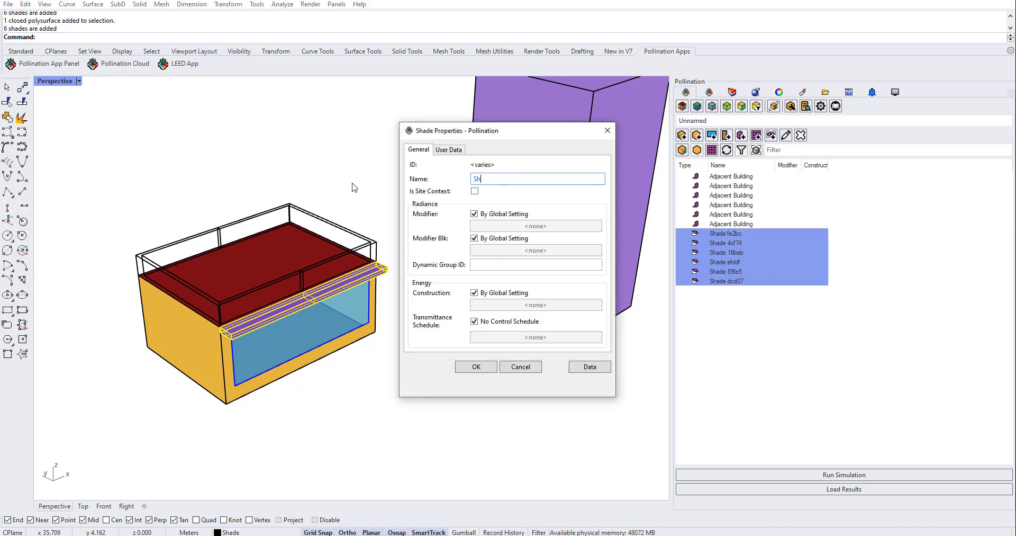
text(ade 1)
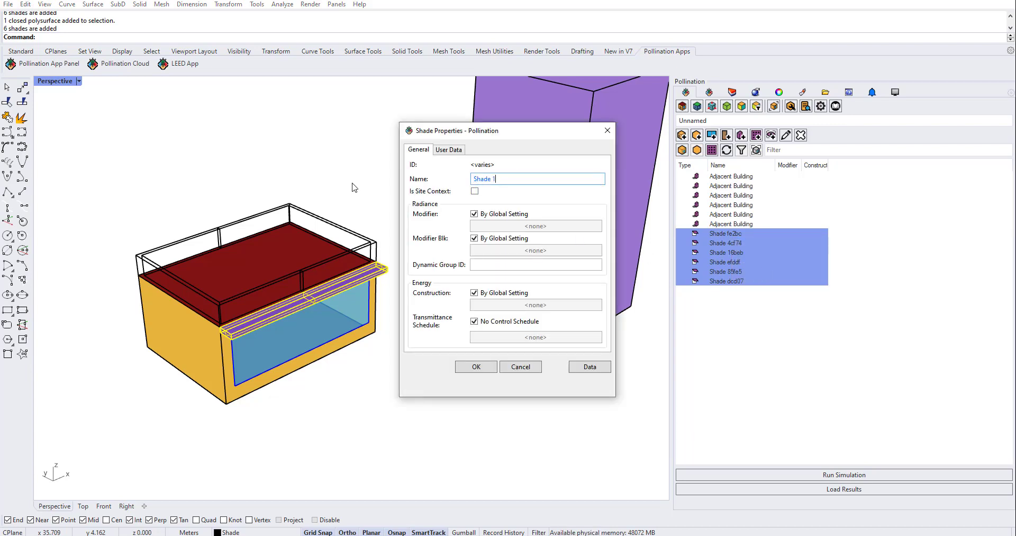
click(479, 370)
Make the back parapet walls building shades and name the ten shades 'Shade 2'.
click(323, 224)
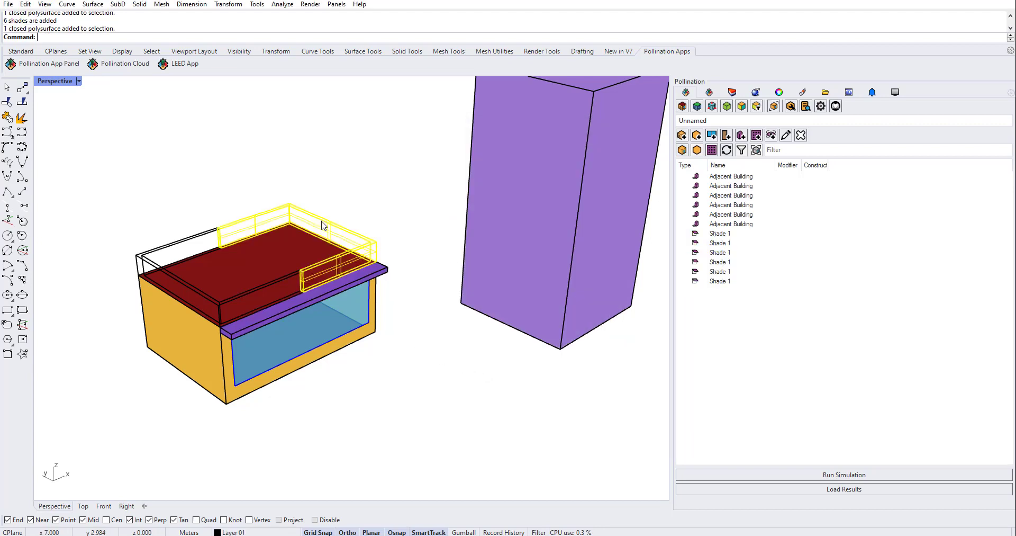
click(740, 135)
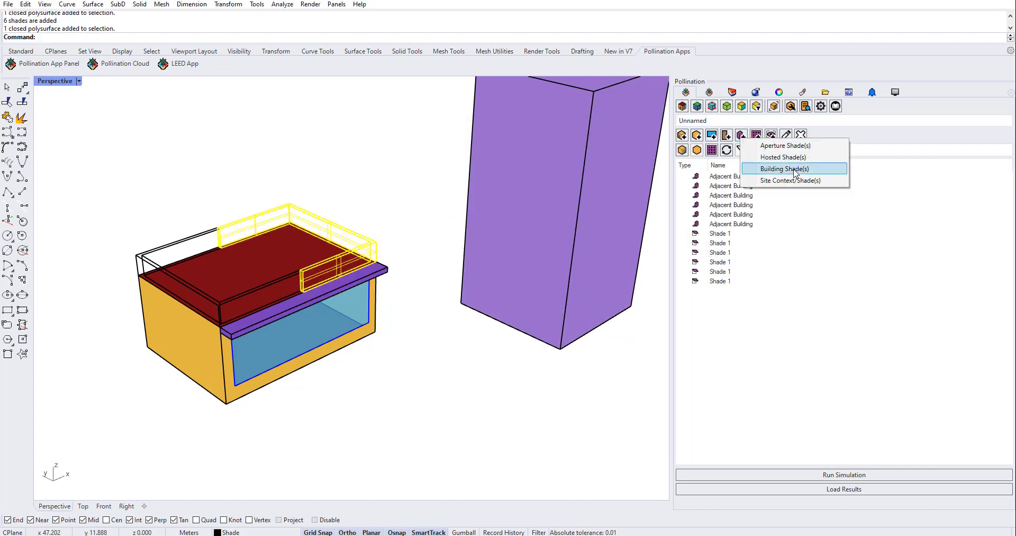
click(785, 169)
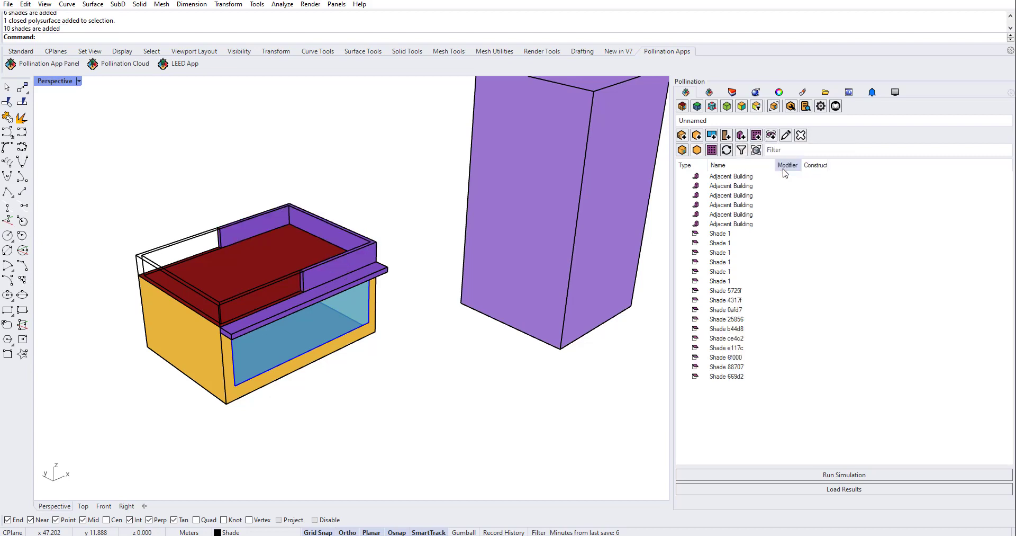
click(741, 290)
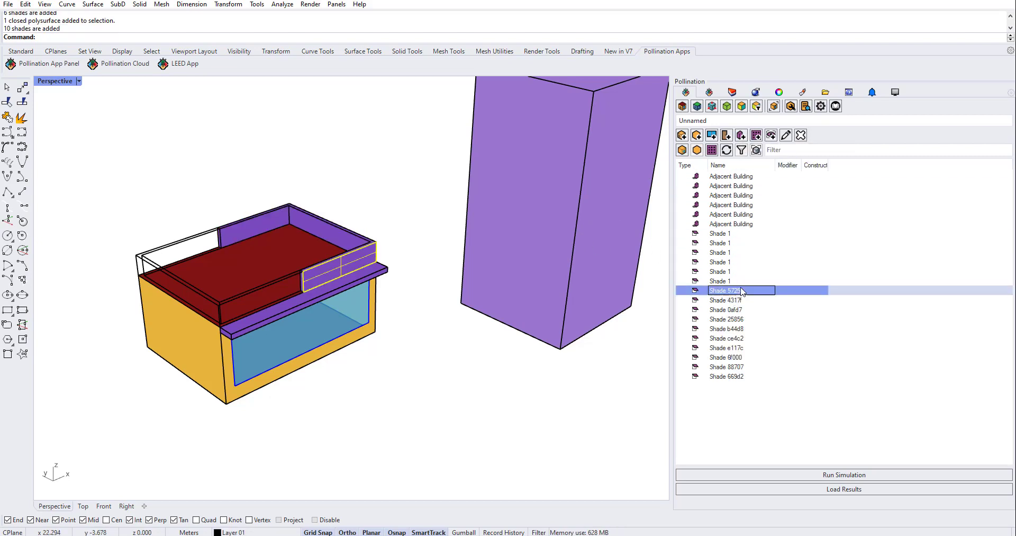
shift+click(728, 377)
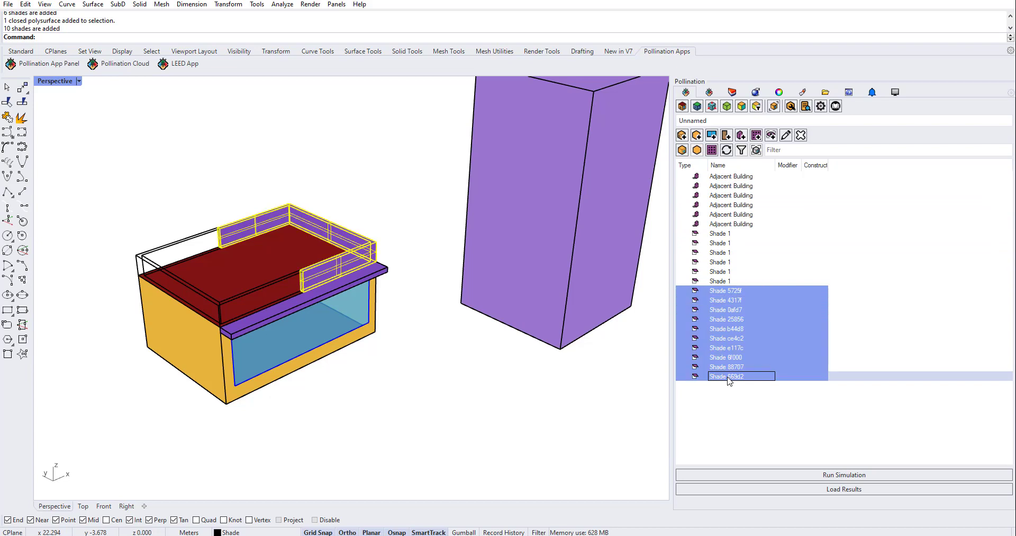
right_click(724, 307)
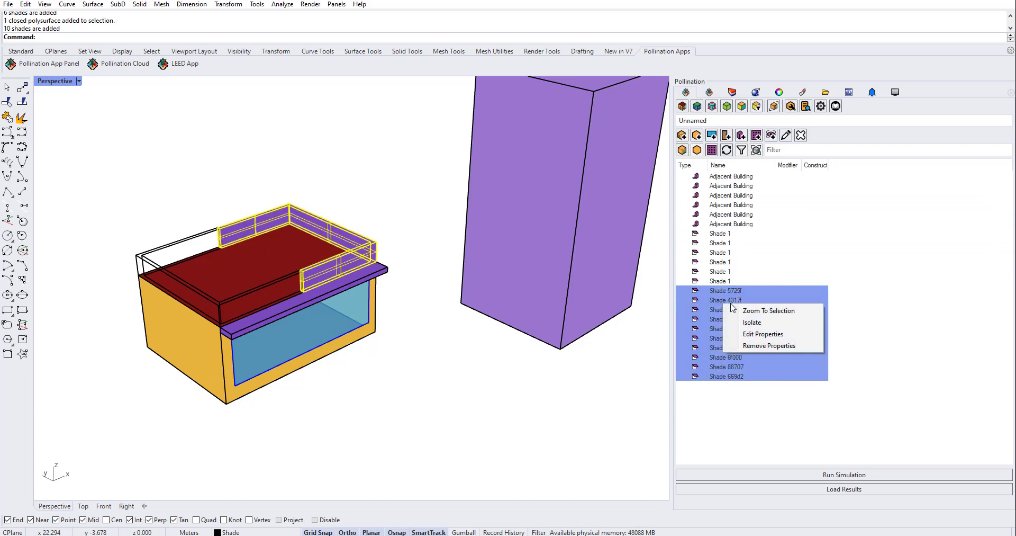
click(767, 334)
double_click(494, 180)
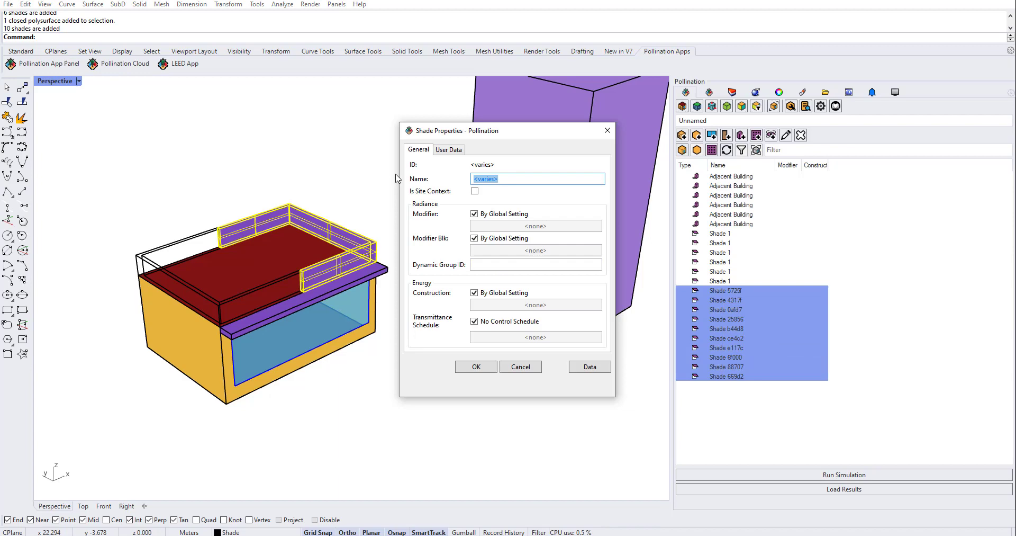
text(Shade 2)
click(476, 366)
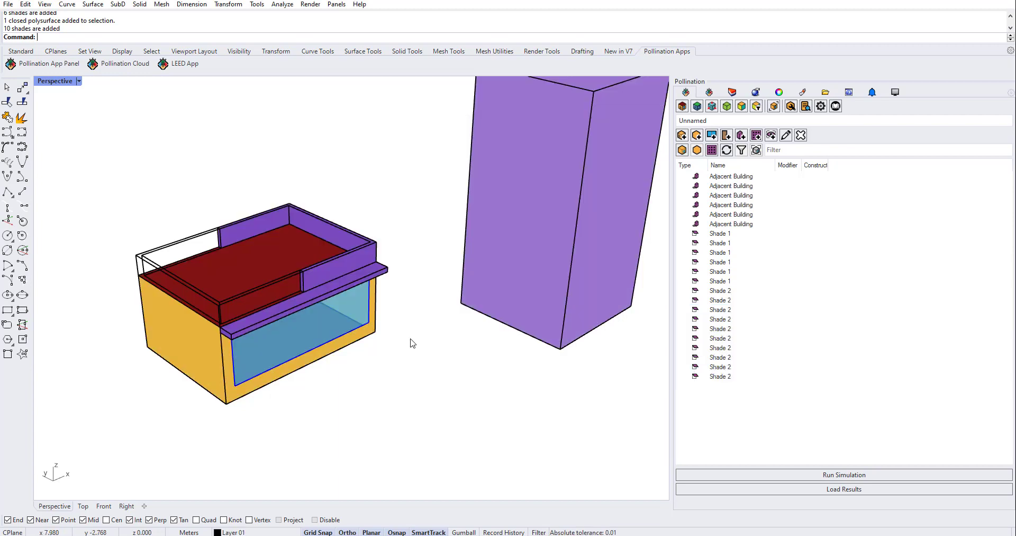
Assign the front and left parapet walls as building shades.
click(194, 241)
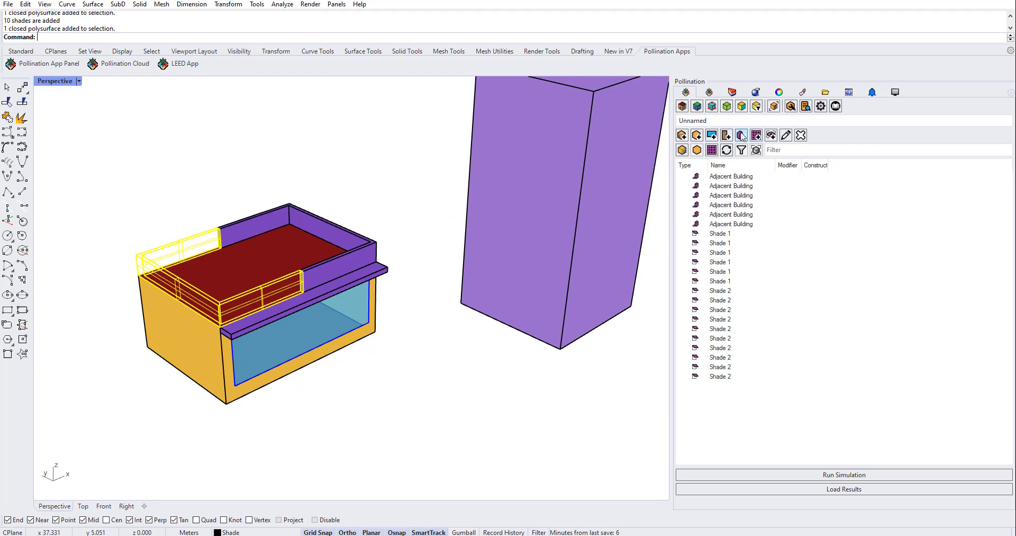
click(741, 136)
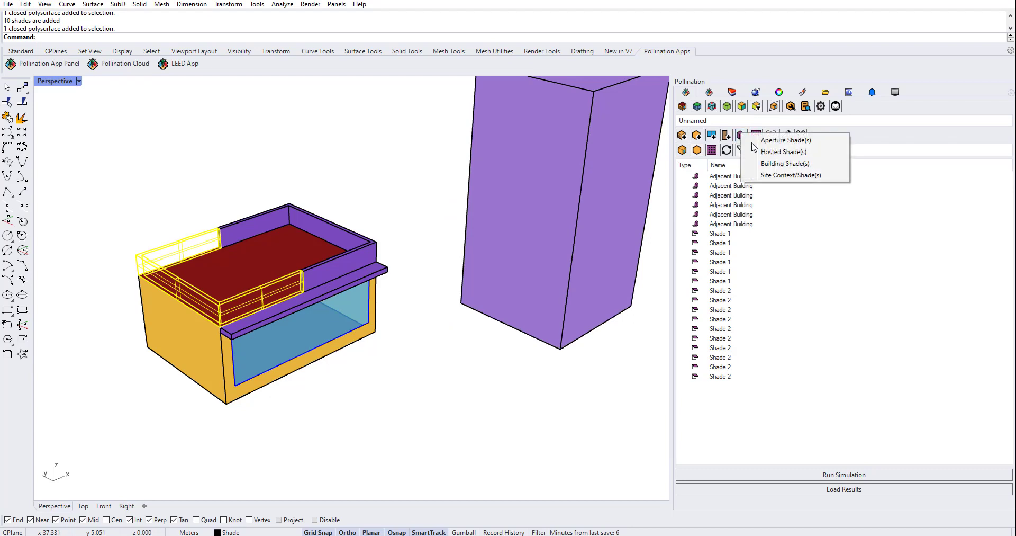
click(784, 163)
scroll(741, 371, down, 1)
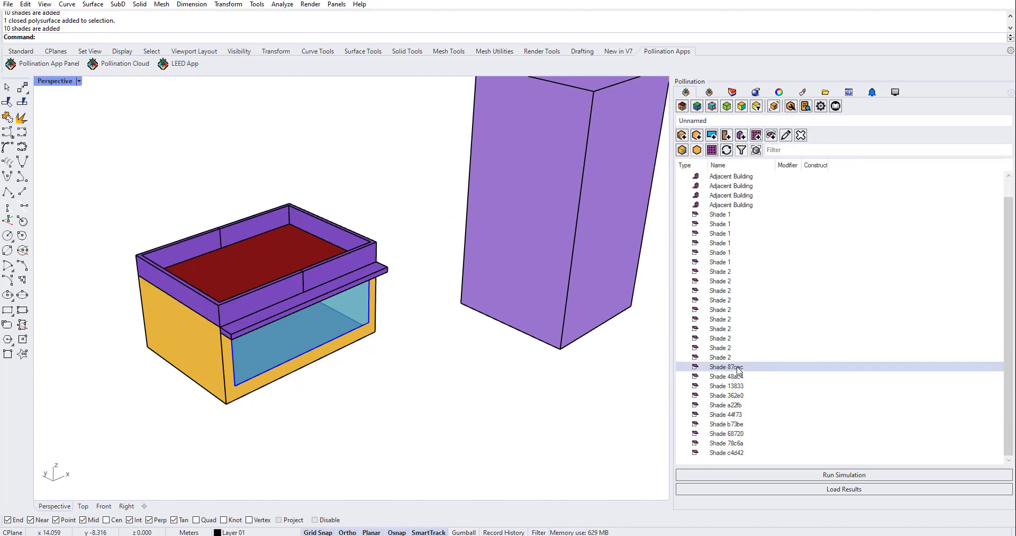
Rename the ten new parapet shades to 'Shade 3'.
click(739, 368)
shift+click(740, 451)
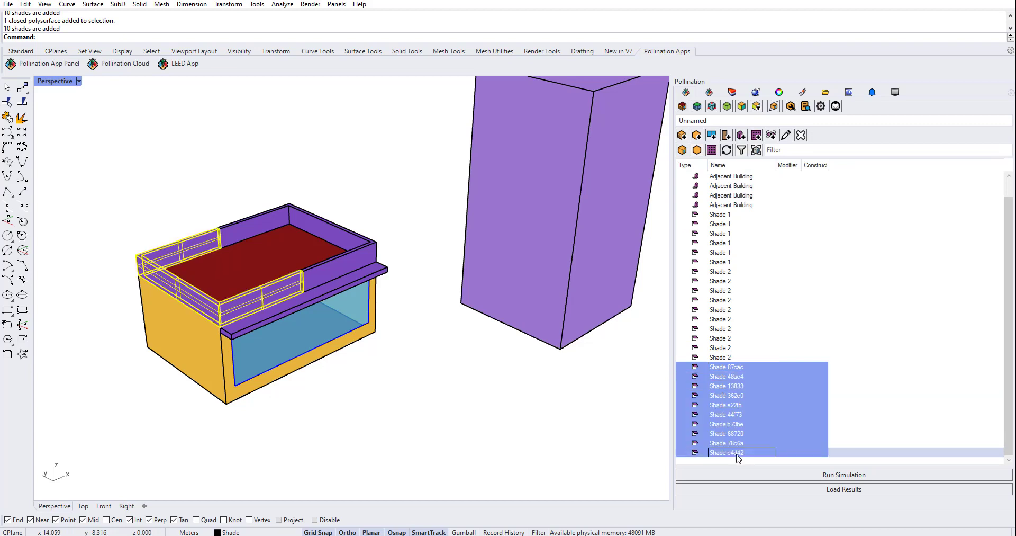
right_click(738, 392)
click(760, 420)
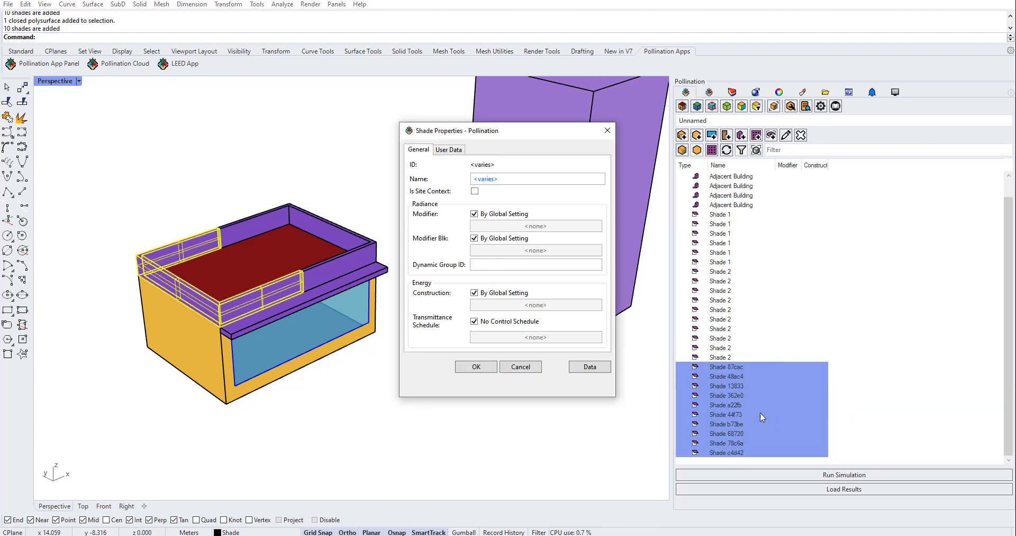
key(ctrl+a)
text(Shade)
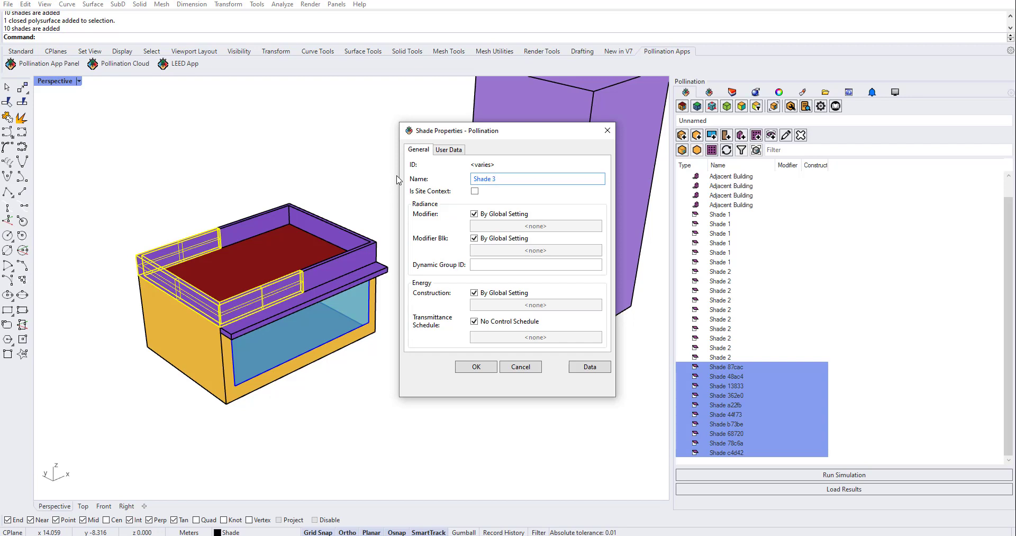
click(477, 367)
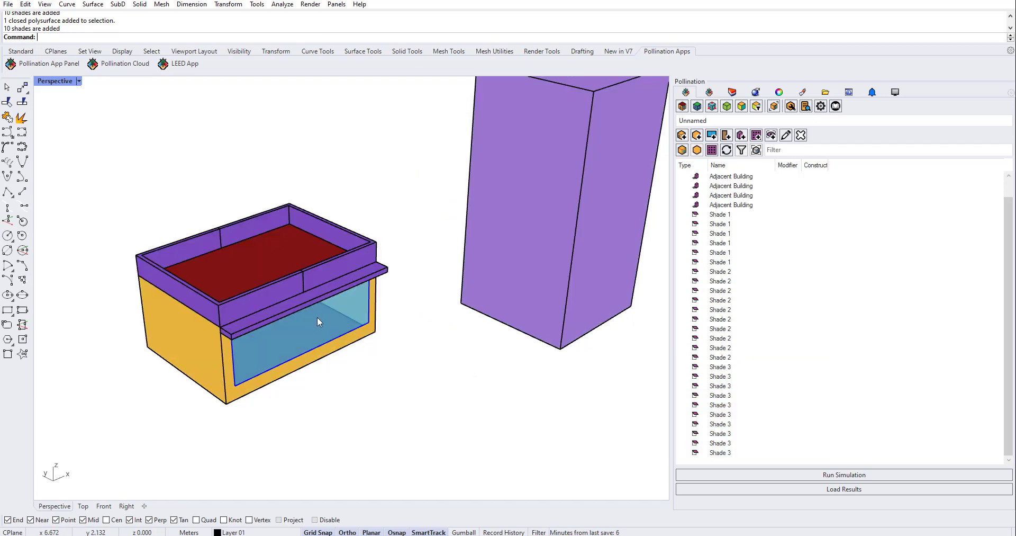
click(346, 251)
key(Escape)
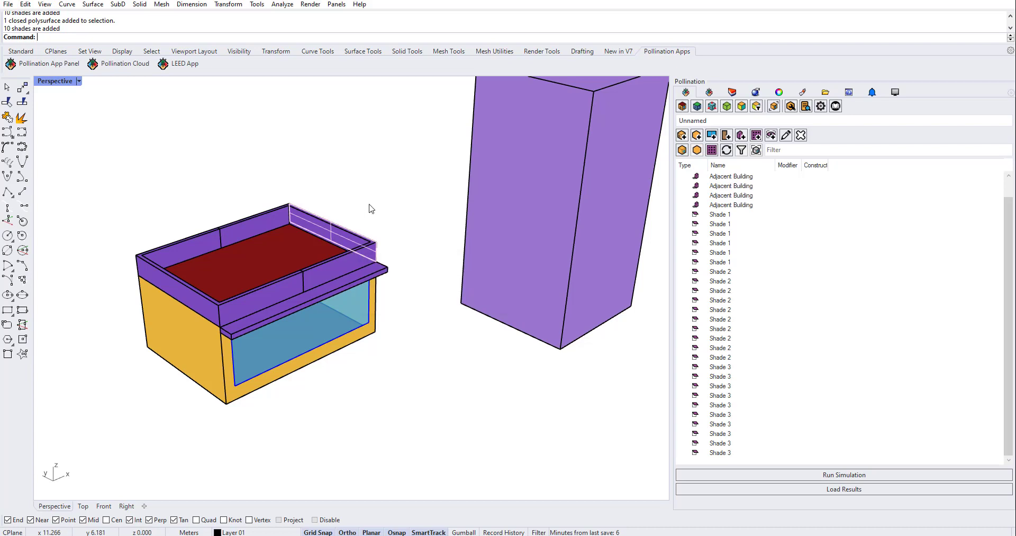
right_drag(443, 331, 362, 231)
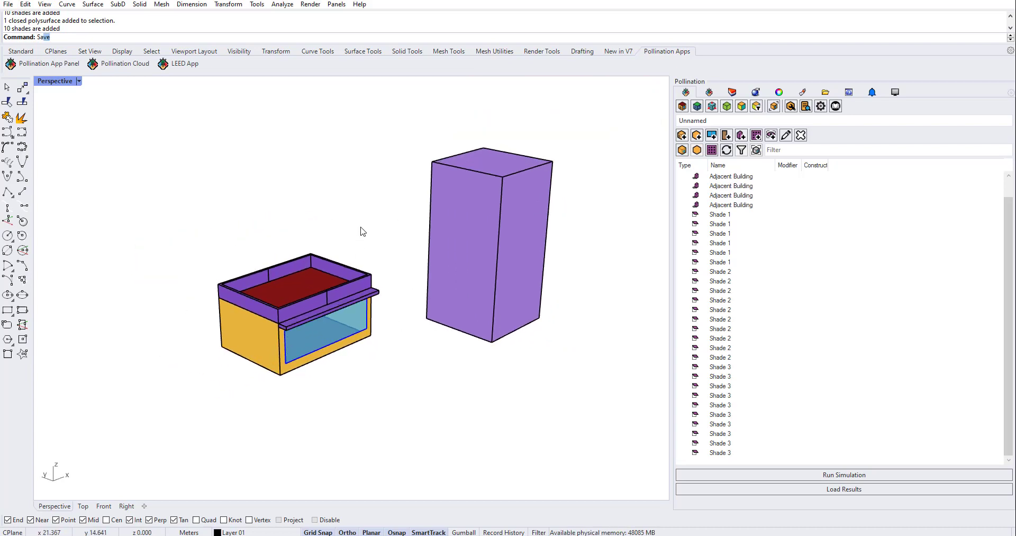
Save as IES-VE Geometry 'adjacent building sample.gem' in vide-tutorial, without the date prefix.
key(Return)
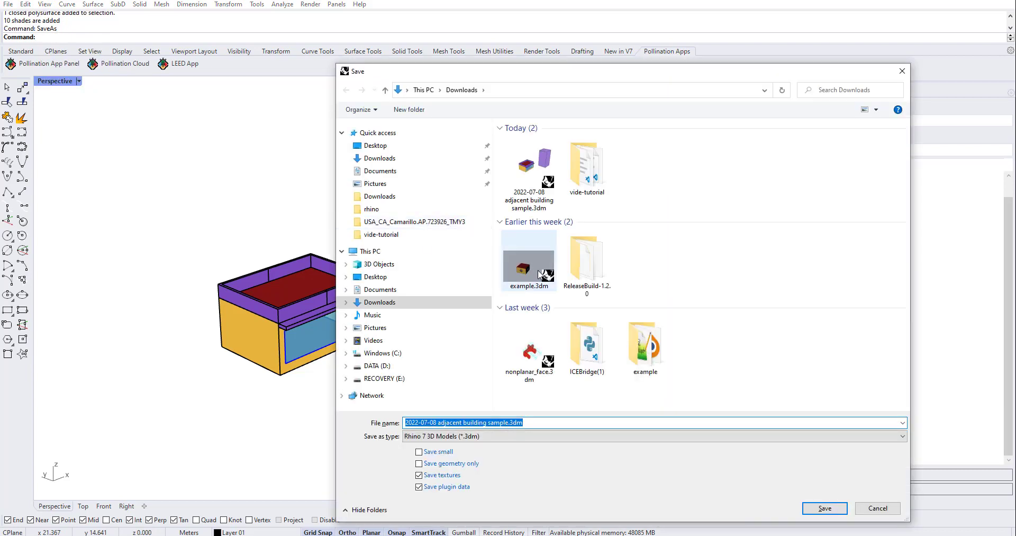
click(541, 437)
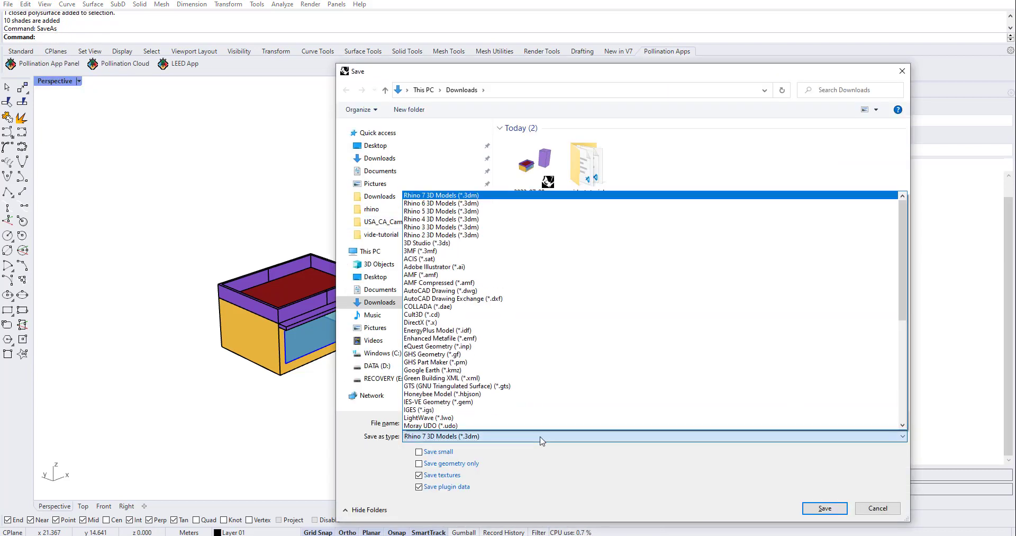
key(g)
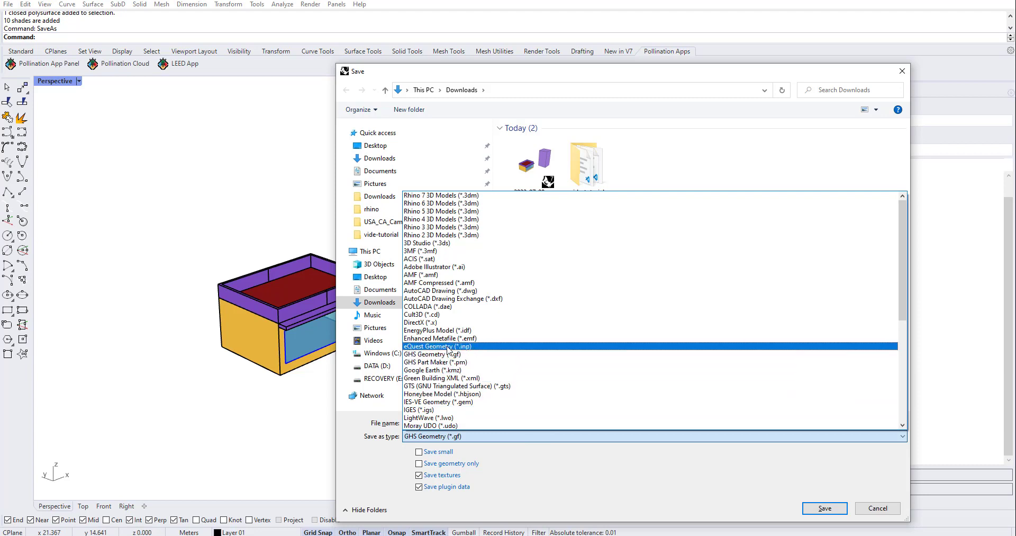
click(439, 402)
double_click(640, 177)
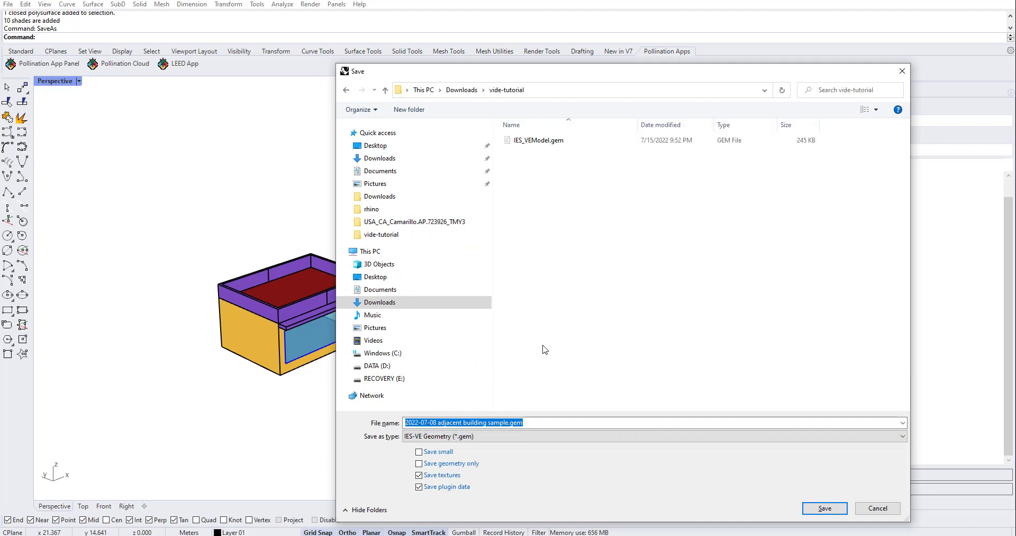
click(539, 422)
key(ctrl+shift+Left)
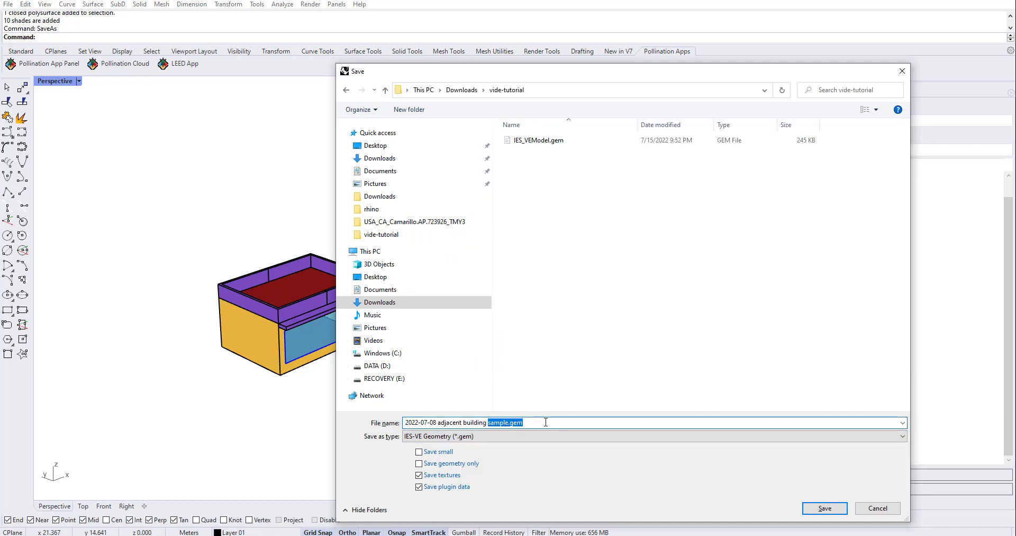
click(478, 422)
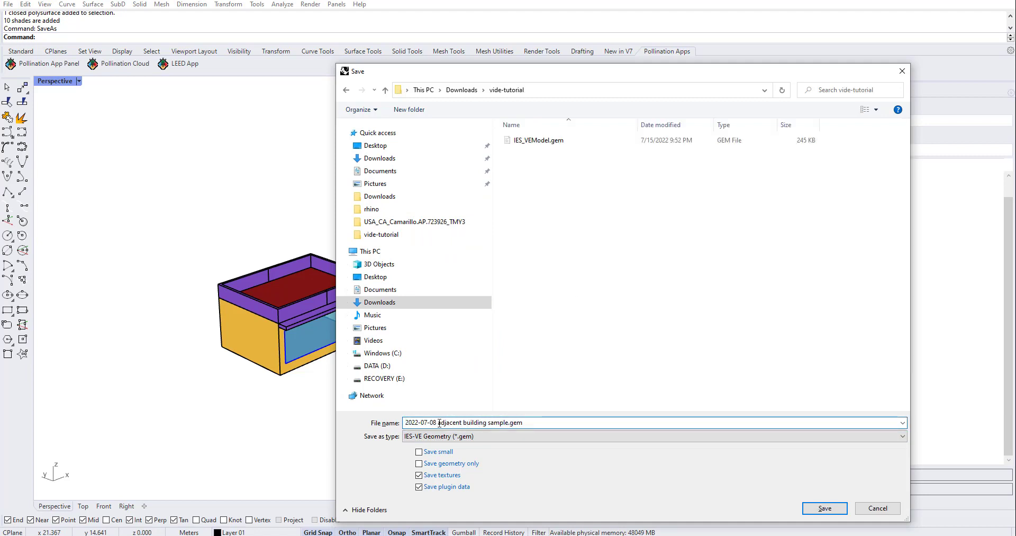
drag(439, 421, 307, 419)
key(BackSpace)
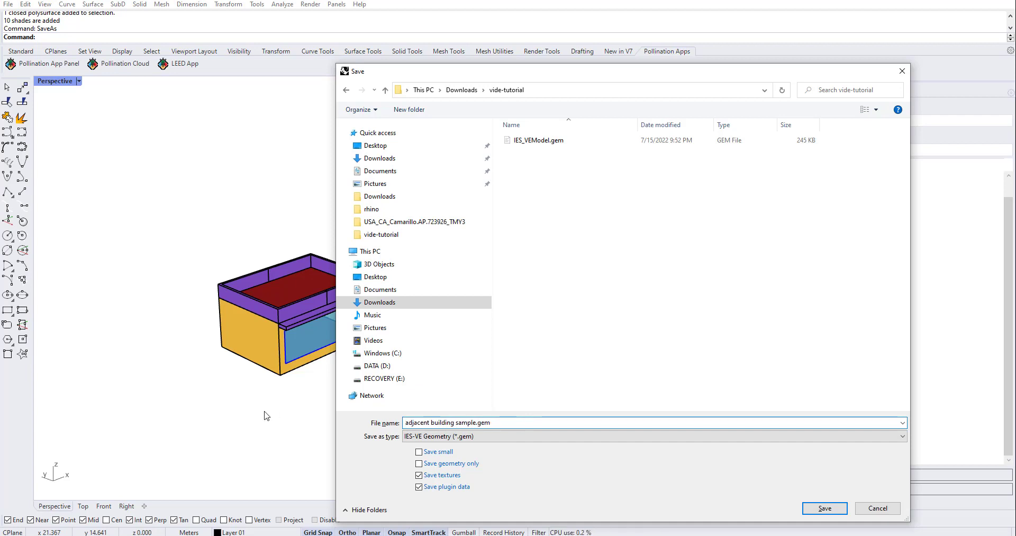
click(839, 509)
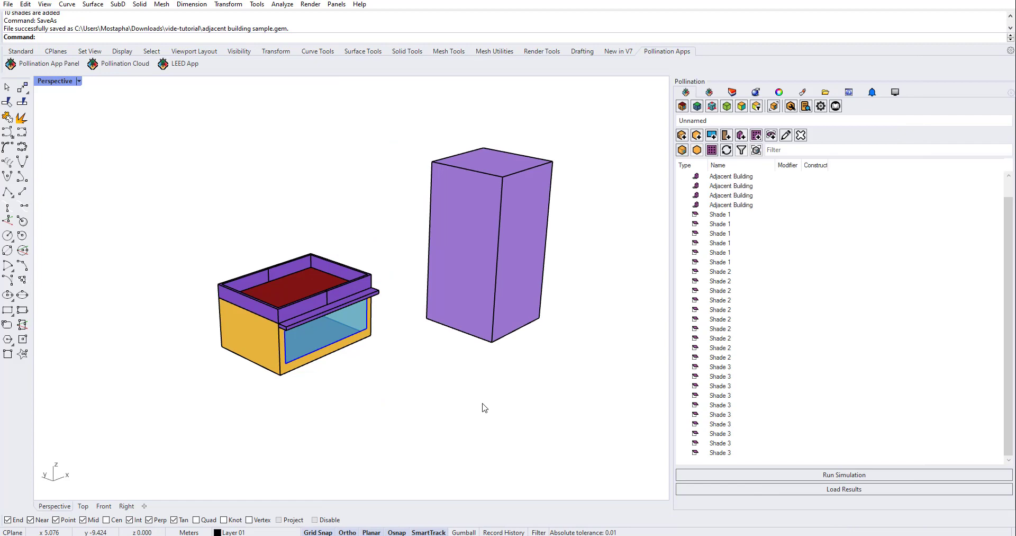
Import 'adjacent building sample.gem' into IES VE ModelIT as a GEM BIM file.
key(alt+Tab)
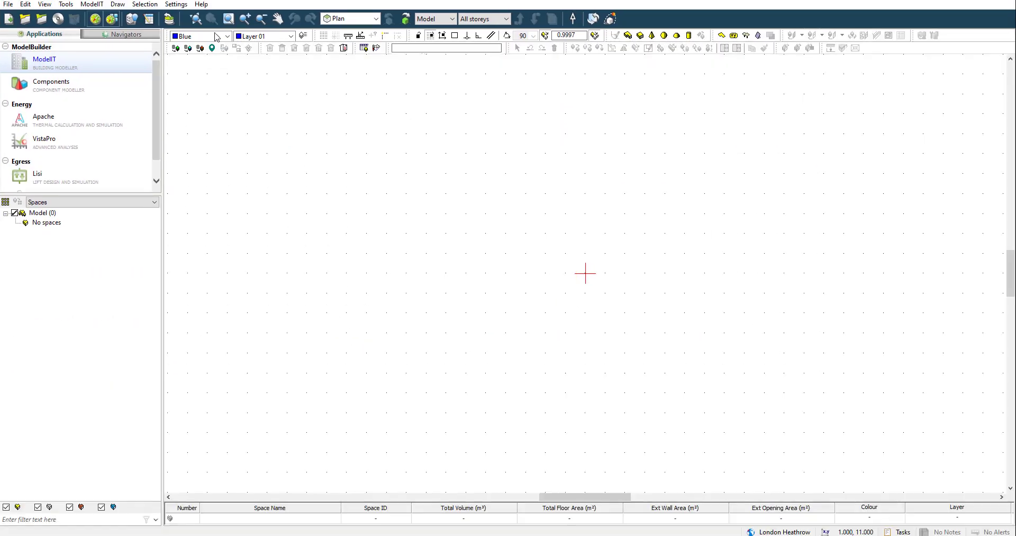
click(8, 4)
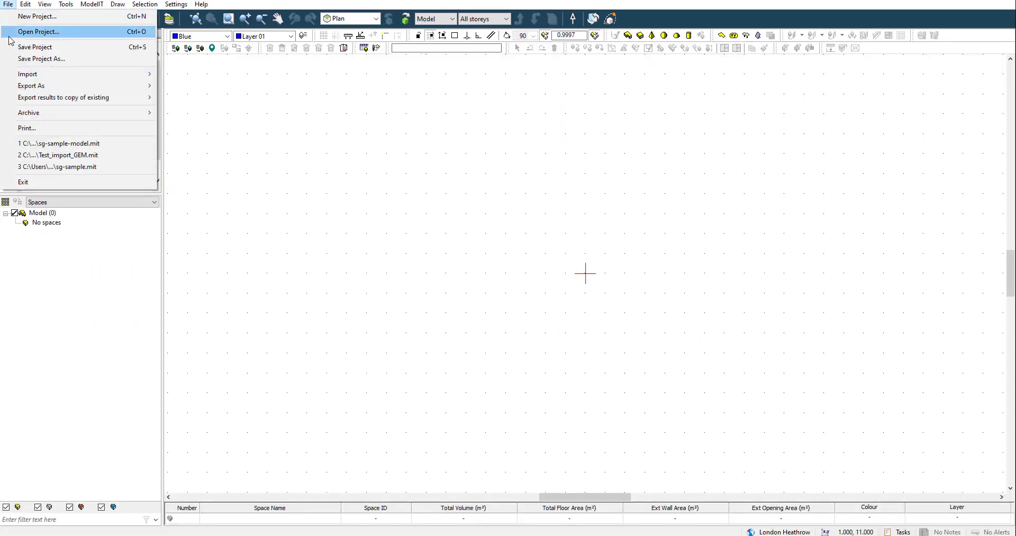
mouse_move(139, 78)
click(183, 74)
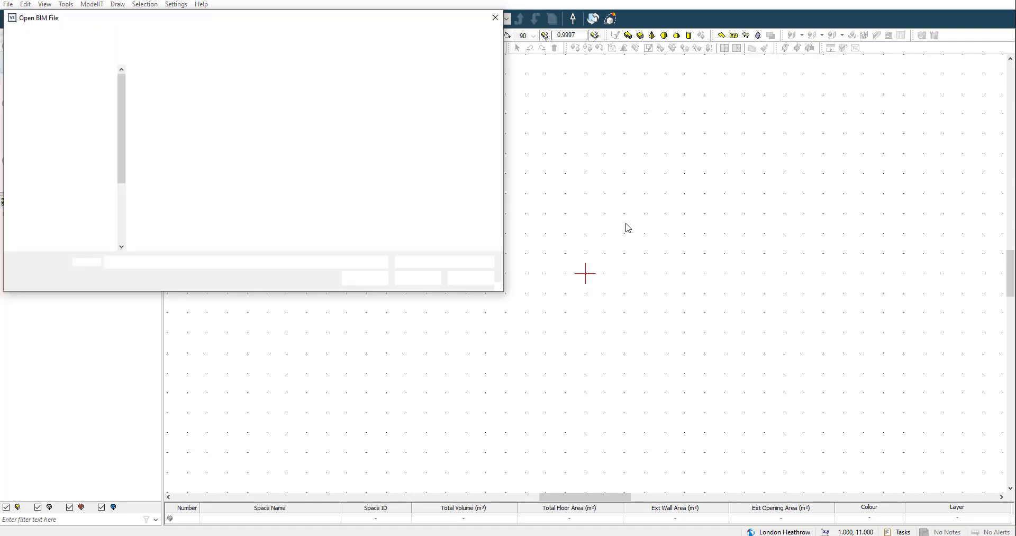
click(447, 261)
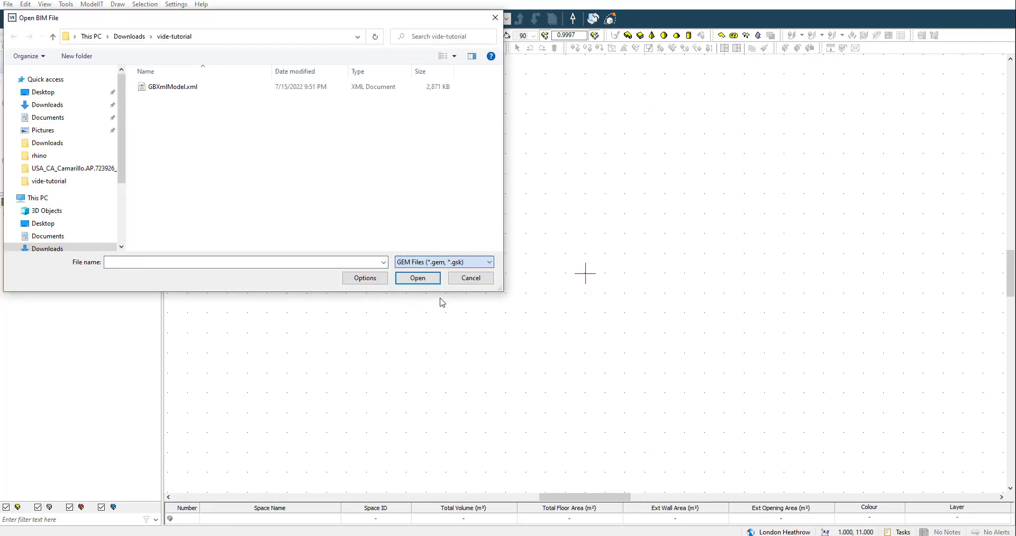
click(183, 87)
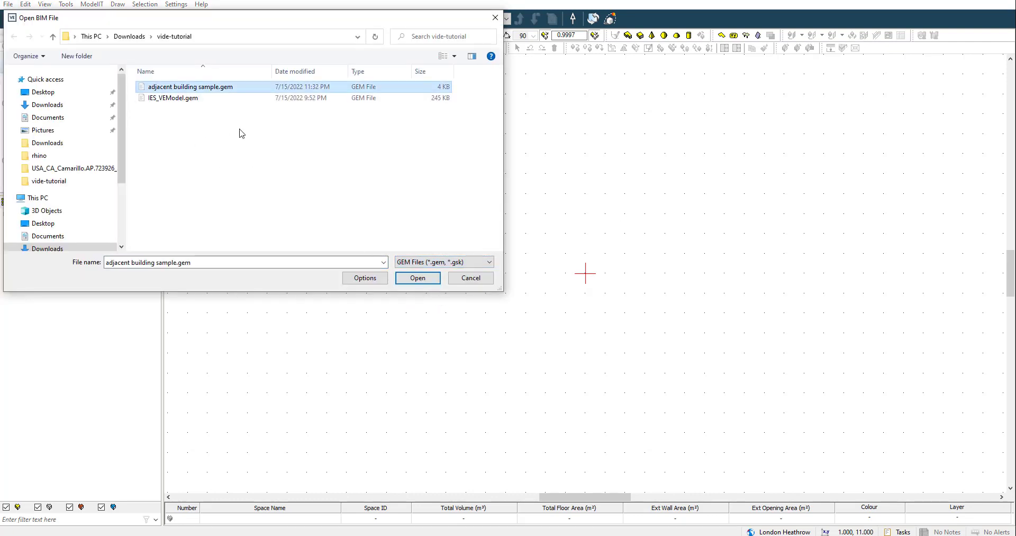
click(422, 281)
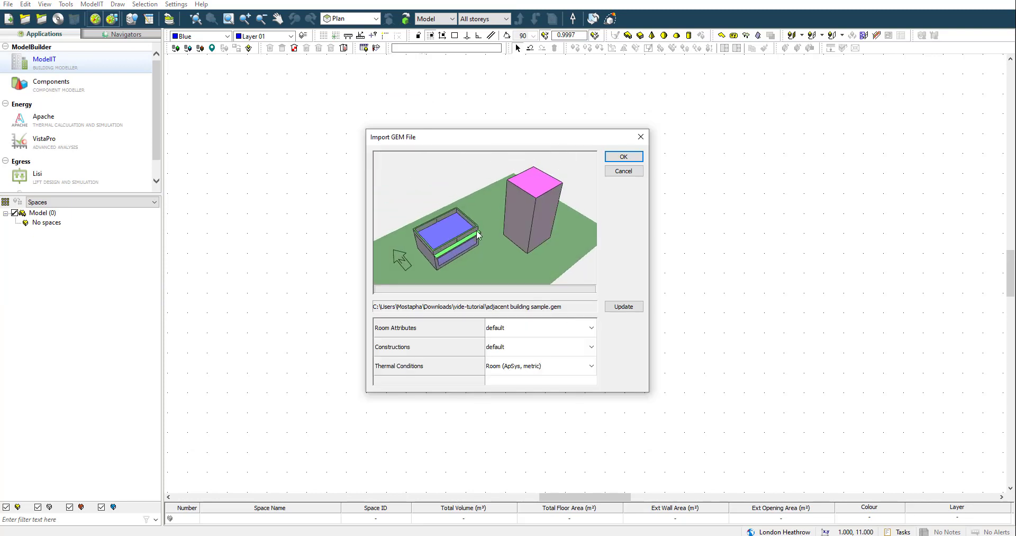
drag(478, 235, 558, 210)
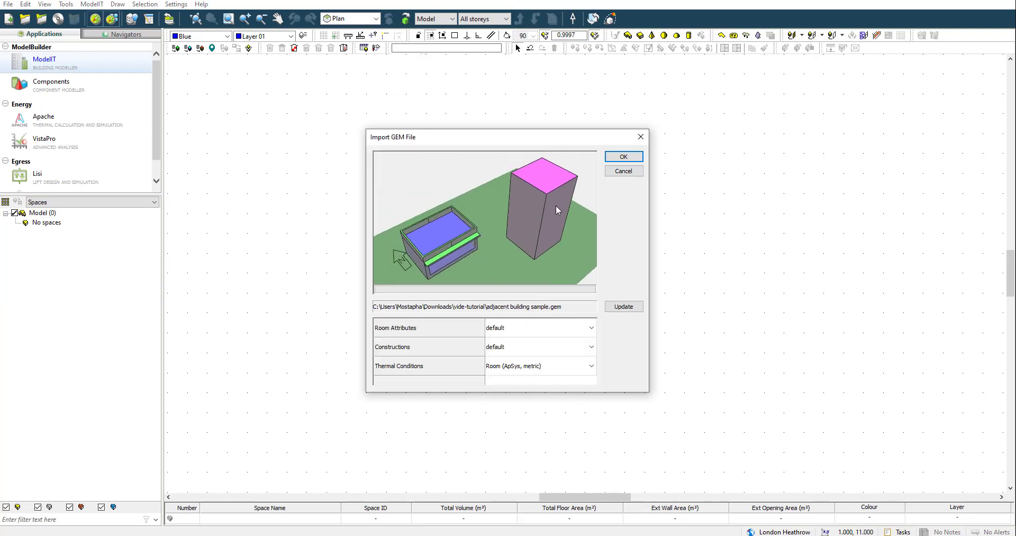
click(623, 157)
Expand the Adjacent Buildings and Local Shade groups, and select Shade 1 and Shade 3.
click(63, 232)
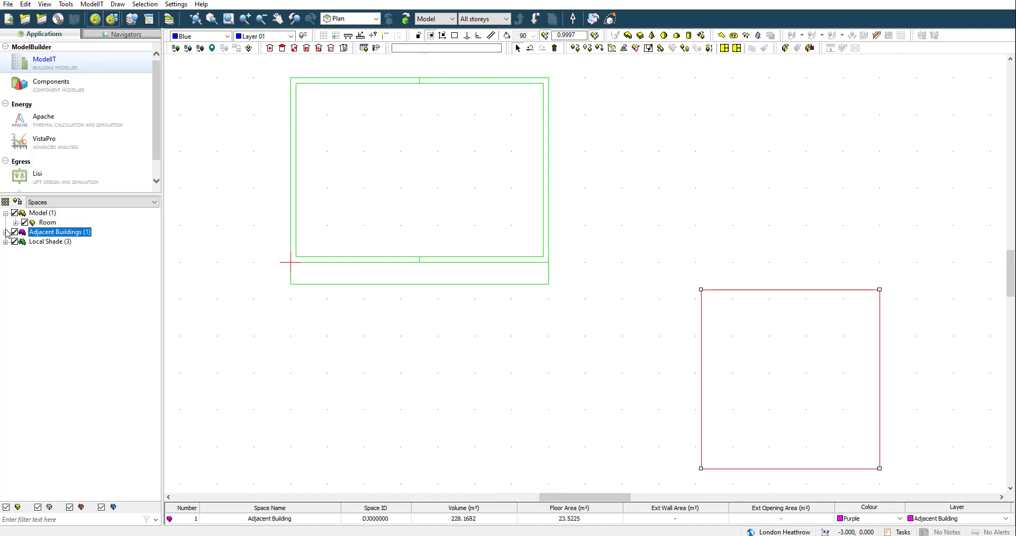
click(5, 232)
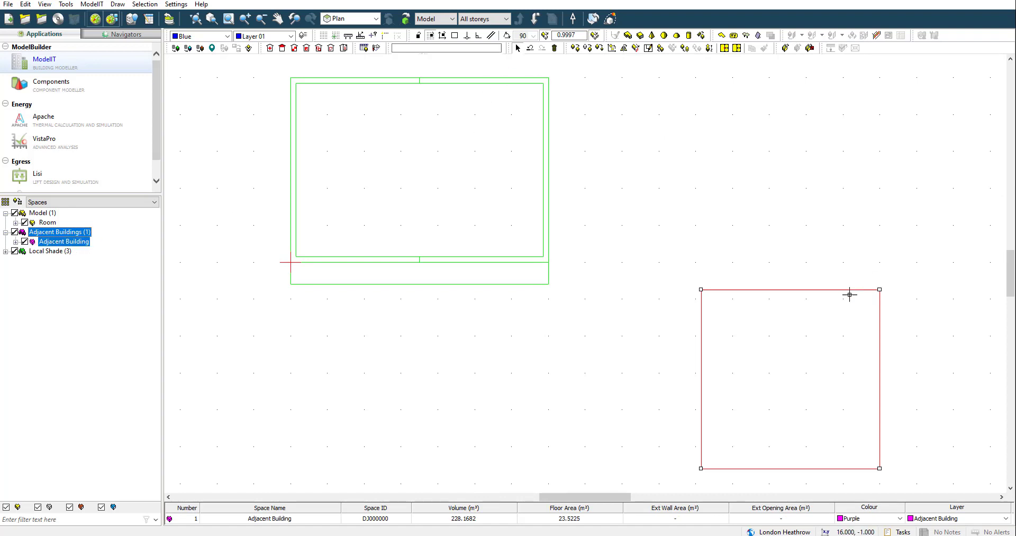
click(16, 242)
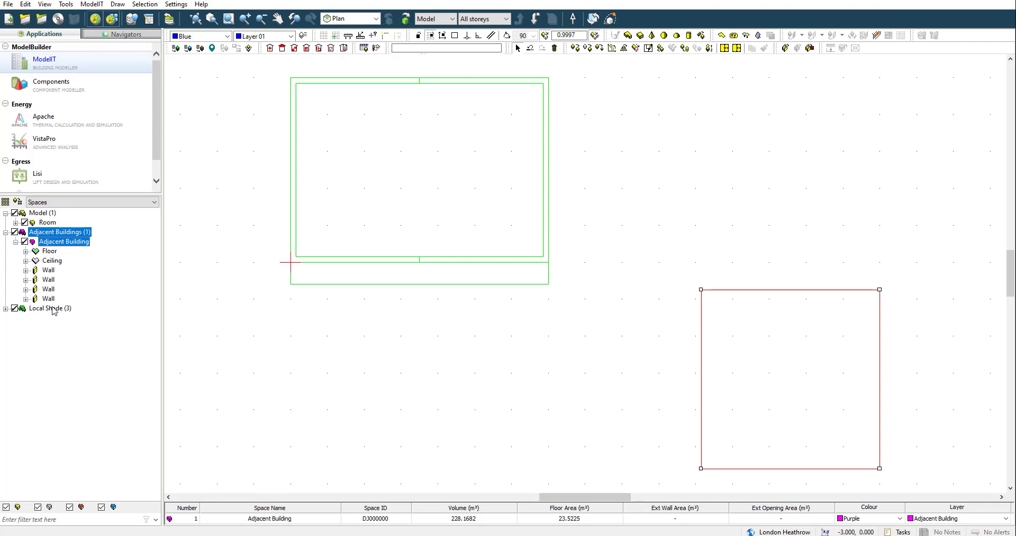
click(5, 309)
click(49, 327)
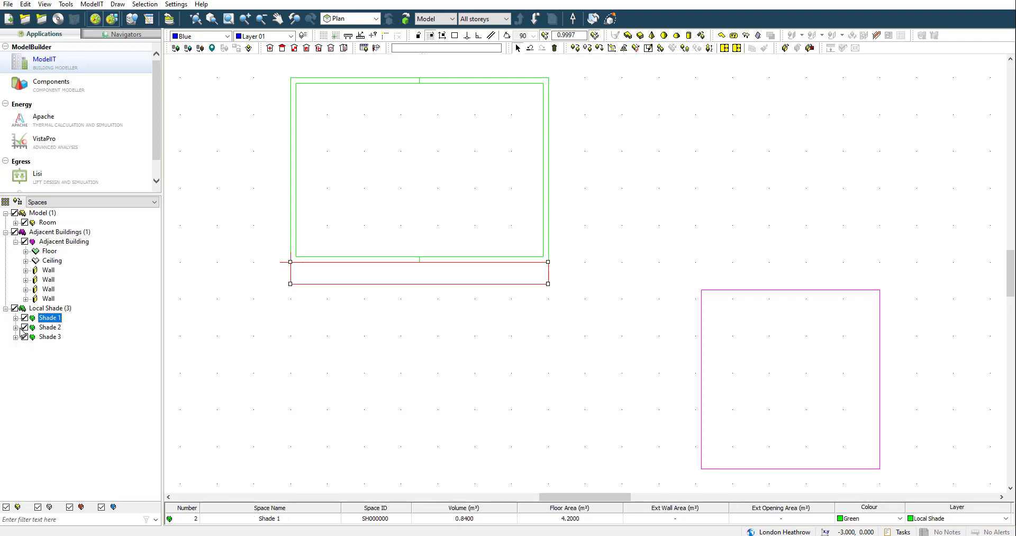
click(47, 337)
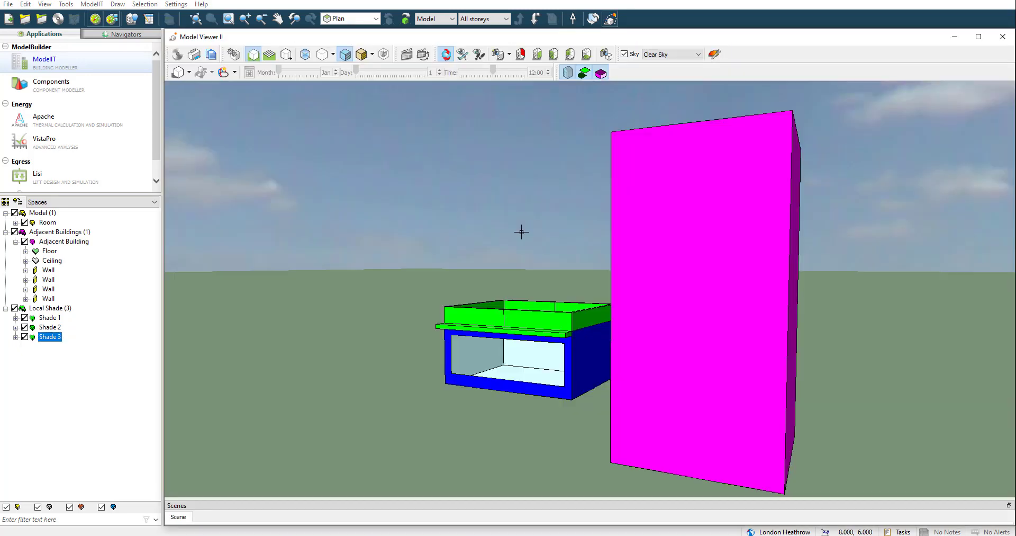
View the model from above in 3D, then close Model Viewer II and clear the selection.
drag(481, 291, 625, 337)
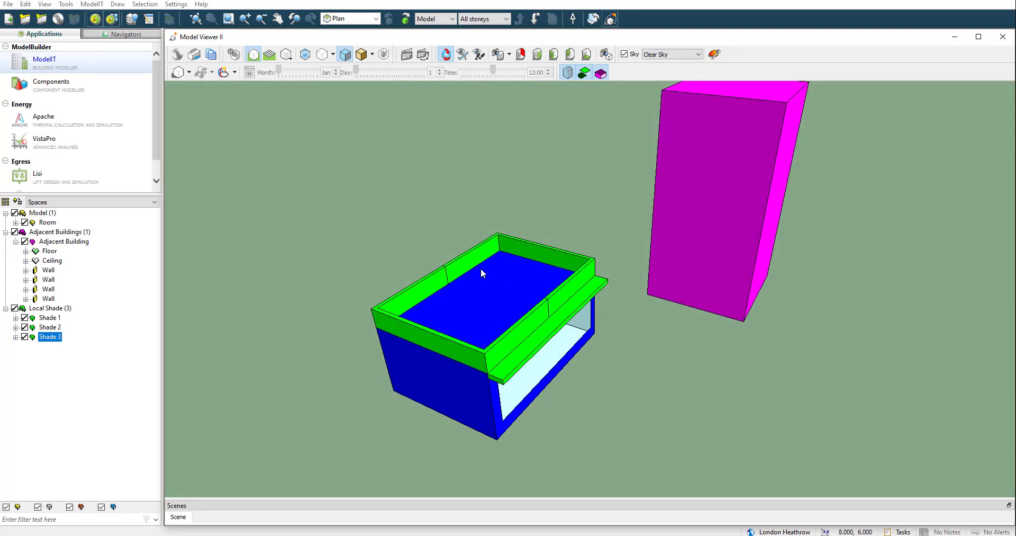
click(1003, 36)
click(590, 252)
scroll(590, 252, down, 2)
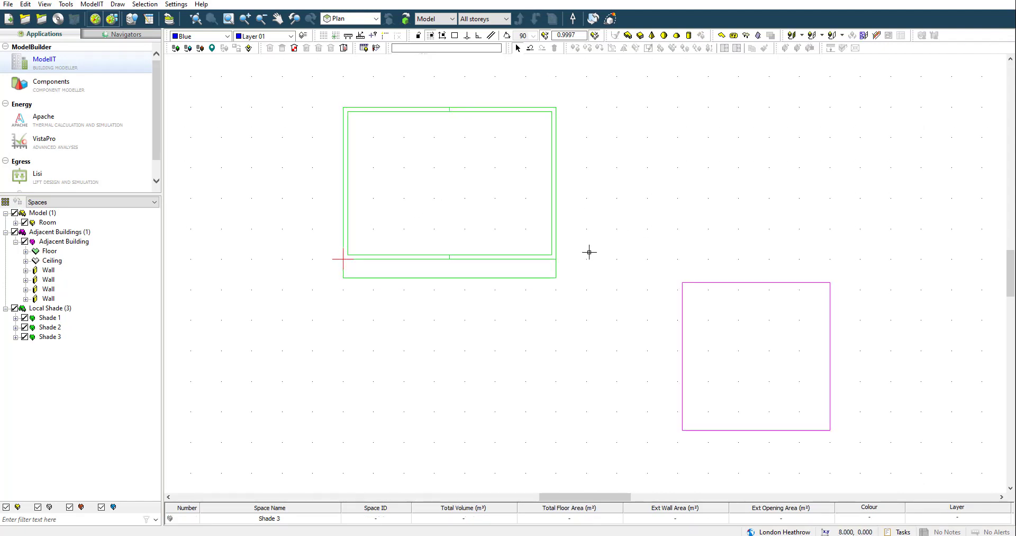
Export the model as VE Geometry named 'adjacent building sample_from_ie.gem'.
click(8, 4)
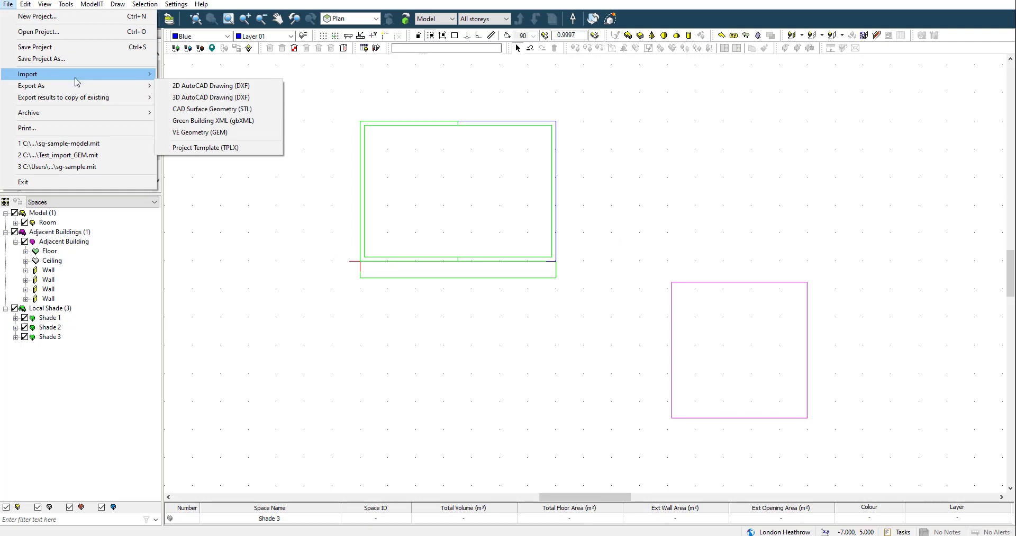
mouse_move(103, 88)
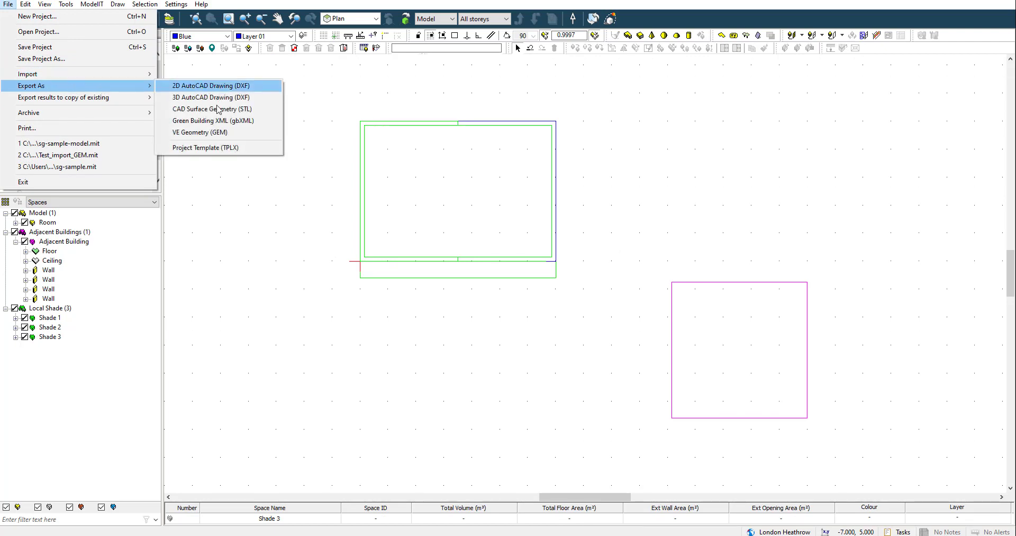
click(231, 132)
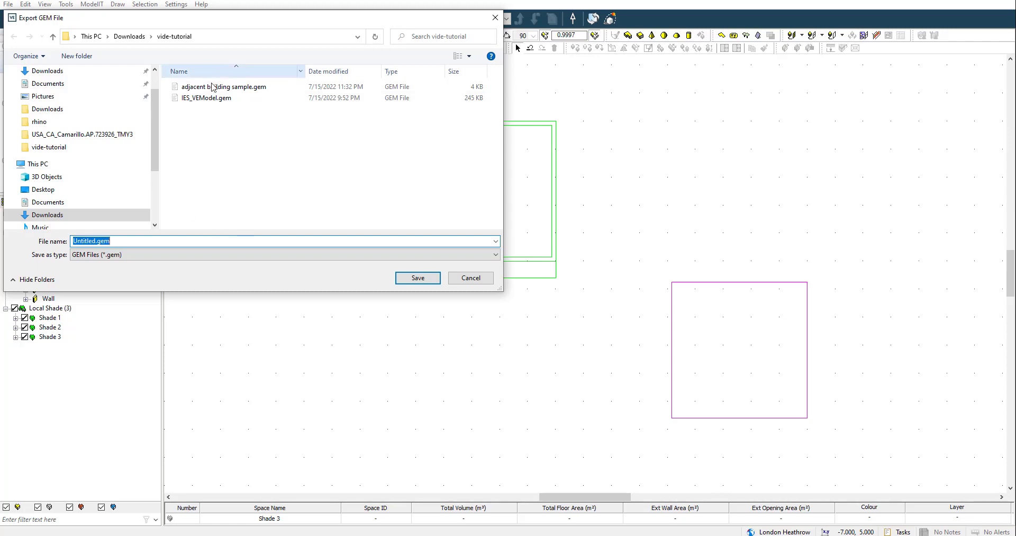
click(214, 86)
click(145, 242)
click(144, 241)
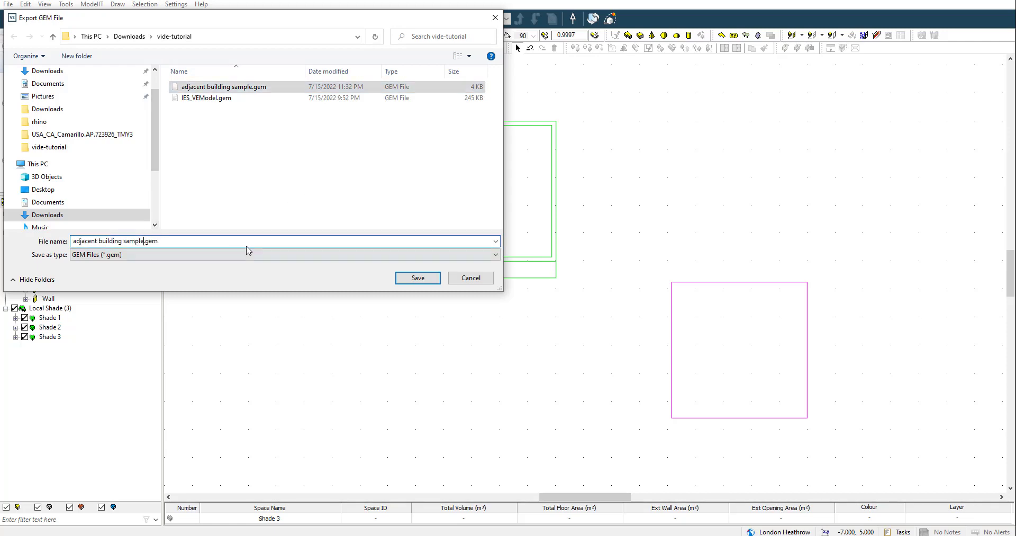
text(_fro)
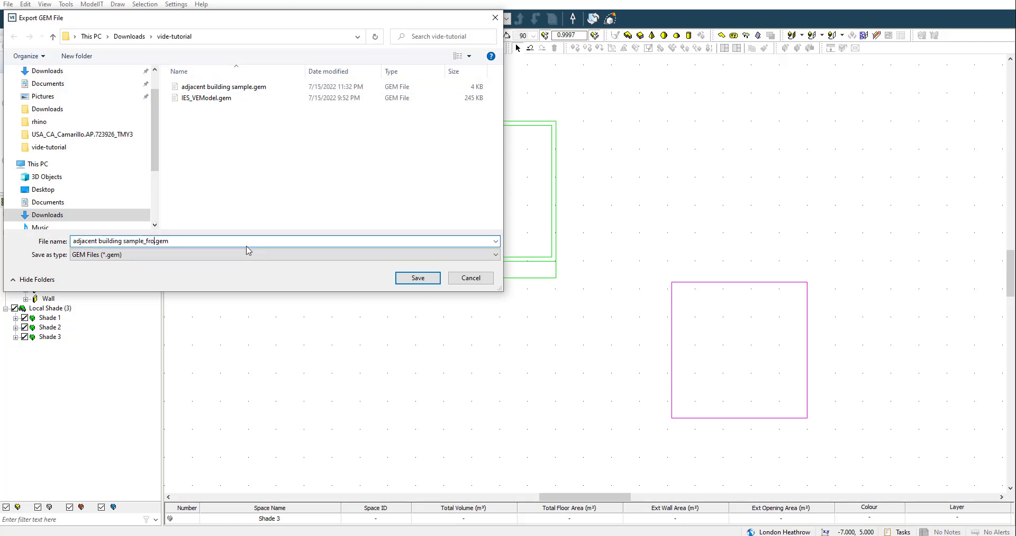
text(m_ie)
key(Return)
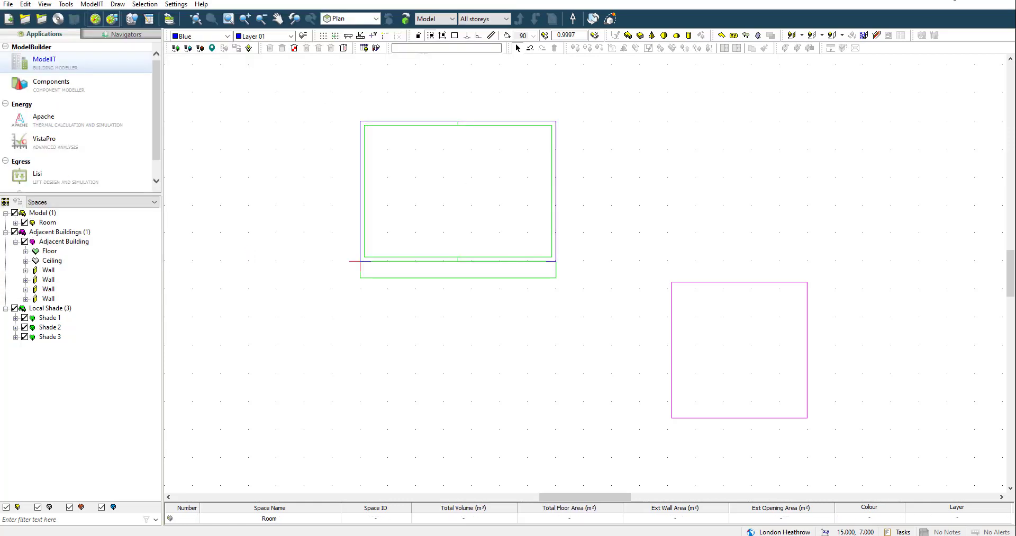
Start a new empty Rhino document from the template, discarding unsaved changes.
key(alt+Tab)
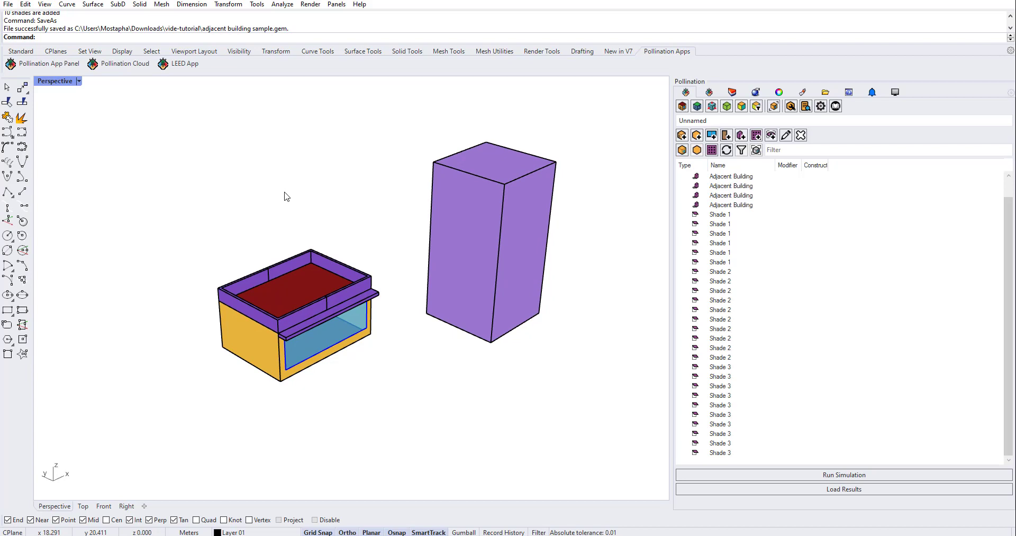
text(New)
key(Return)
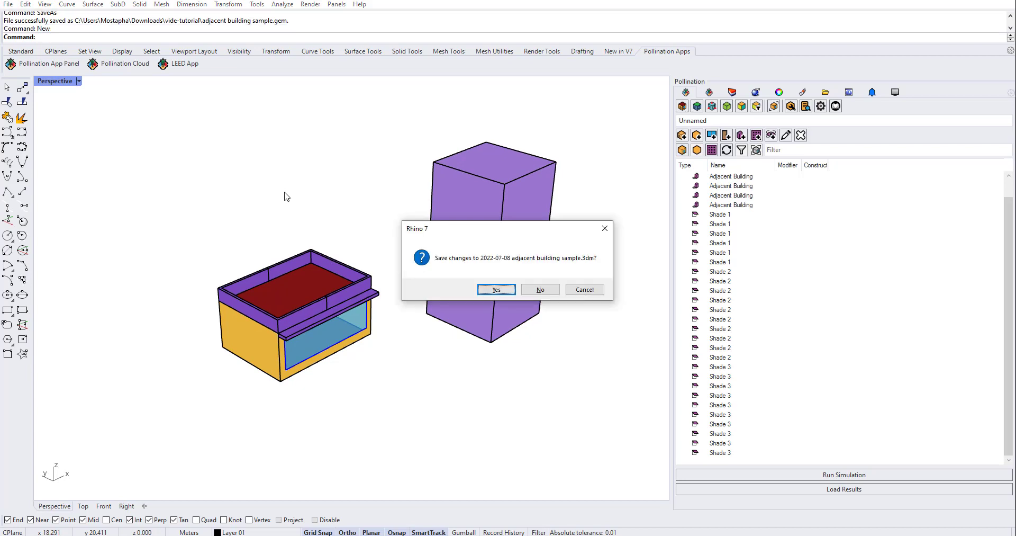
key(n)
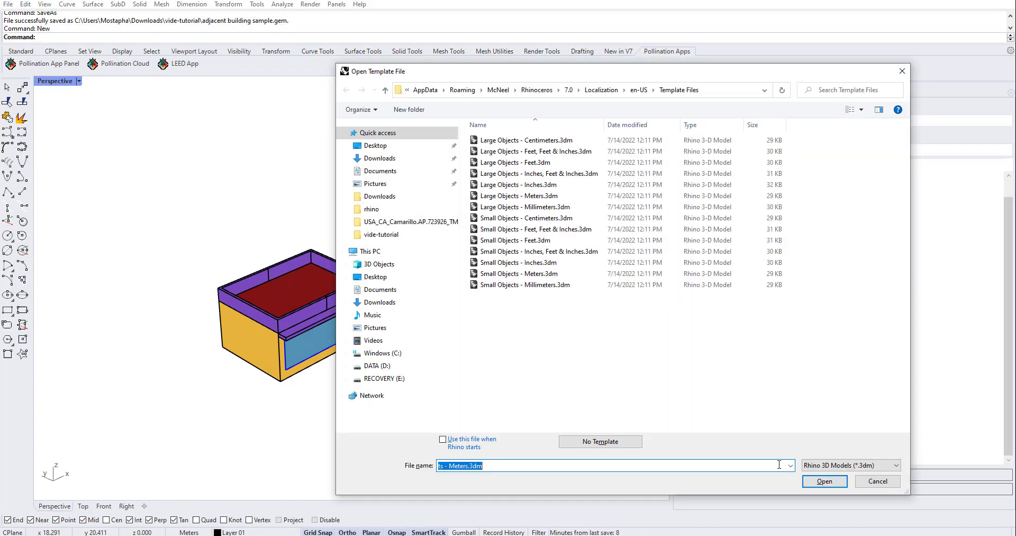
click(819, 482)
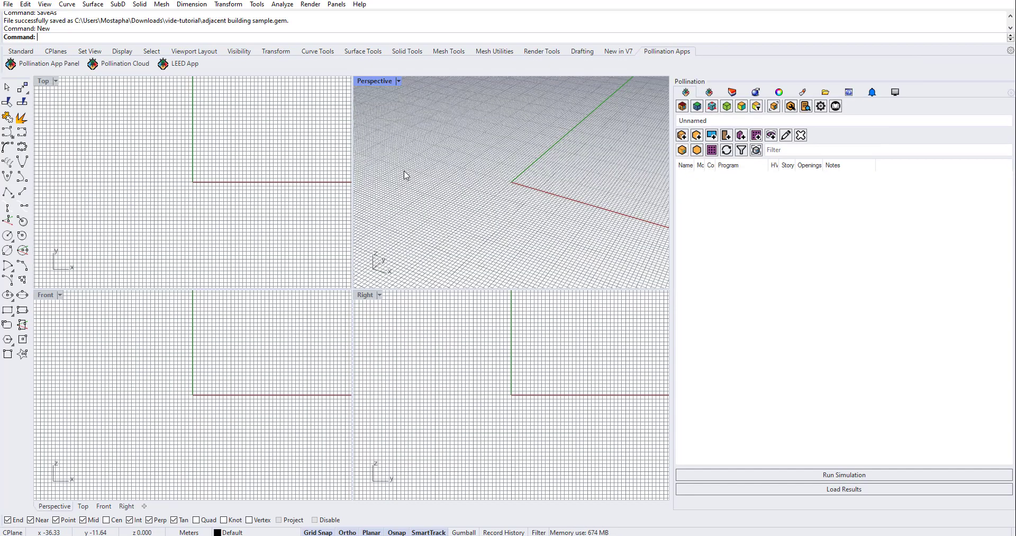
Open sample_from_ies.gem using the IES-VE Geometry (*.gem) file type.
key(ctrl+o)
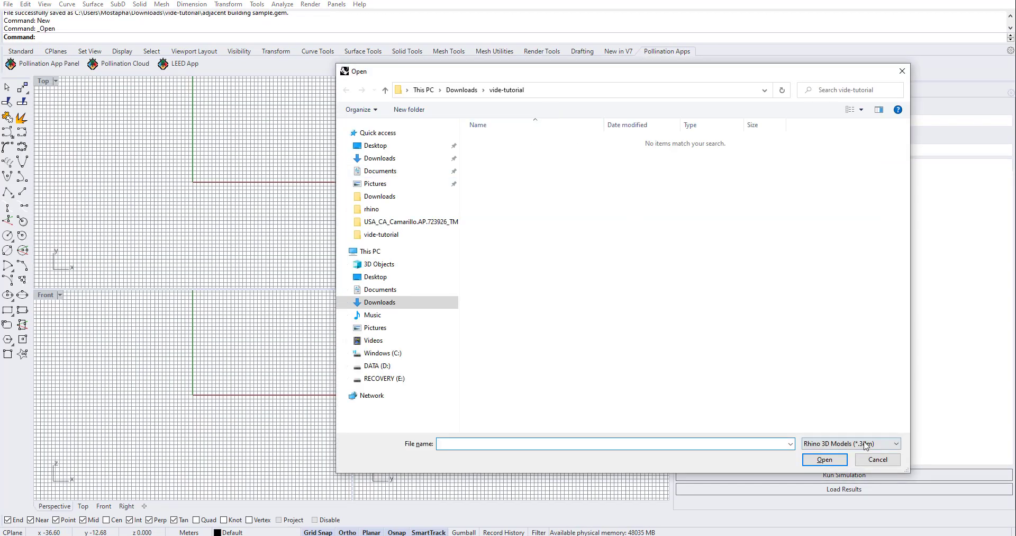
click(866, 444)
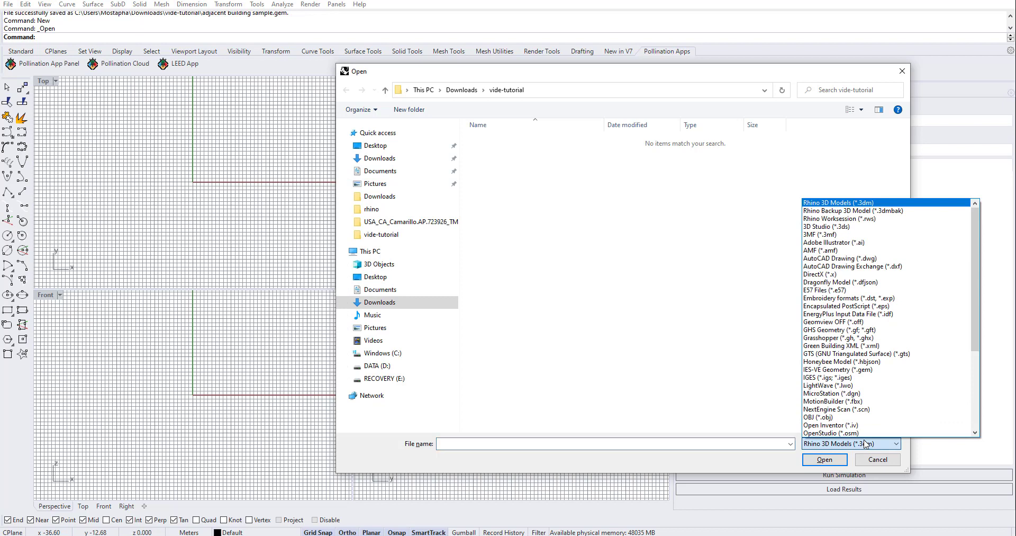
click(849, 368)
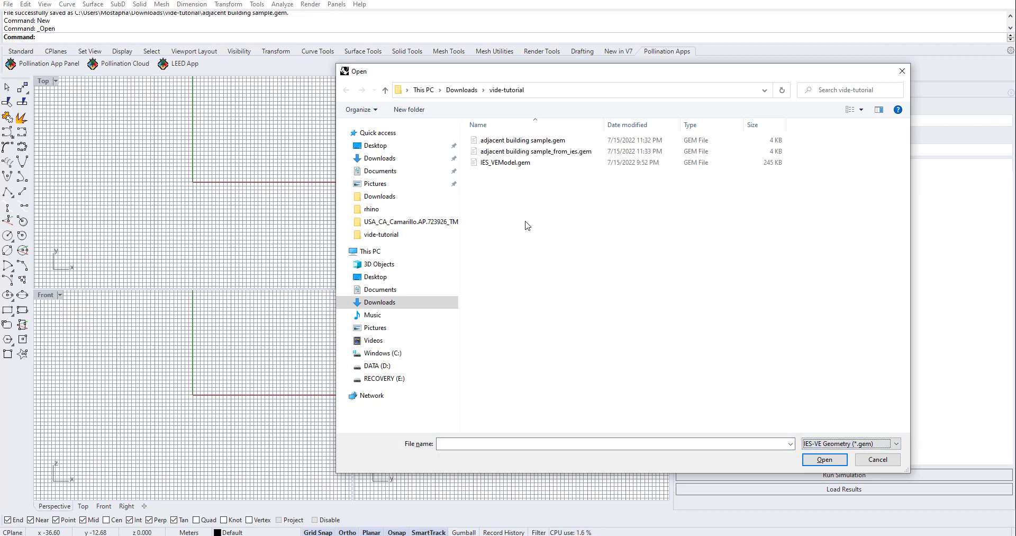
click(550, 153)
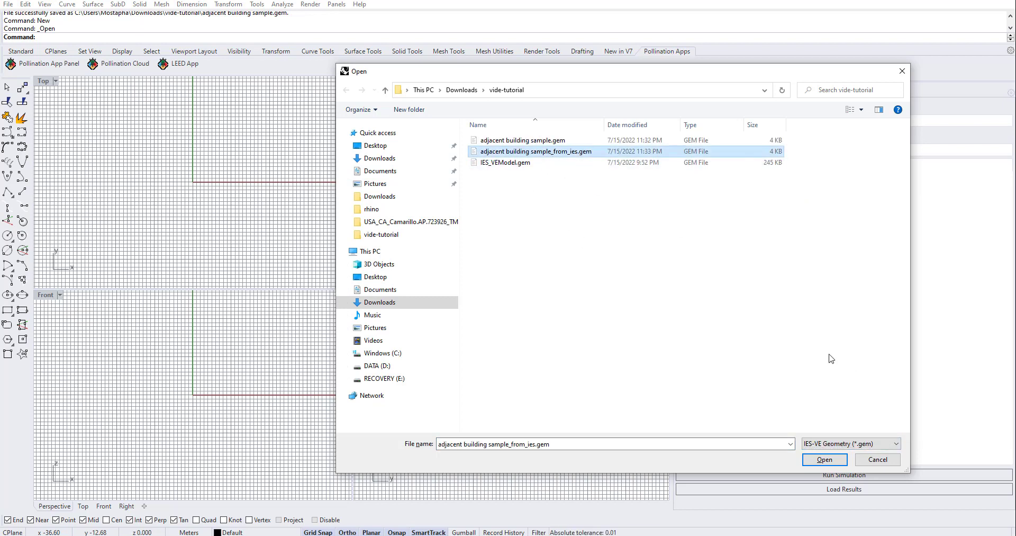
click(824, 458)
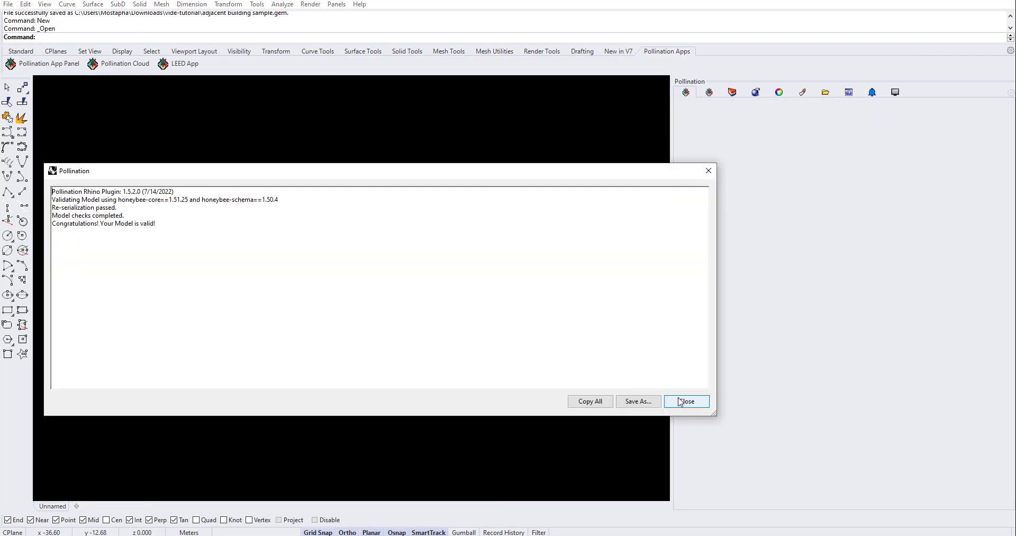
Dismiss the import log and accept switching to meters with 0.01 tolerance.
click(685, 400)
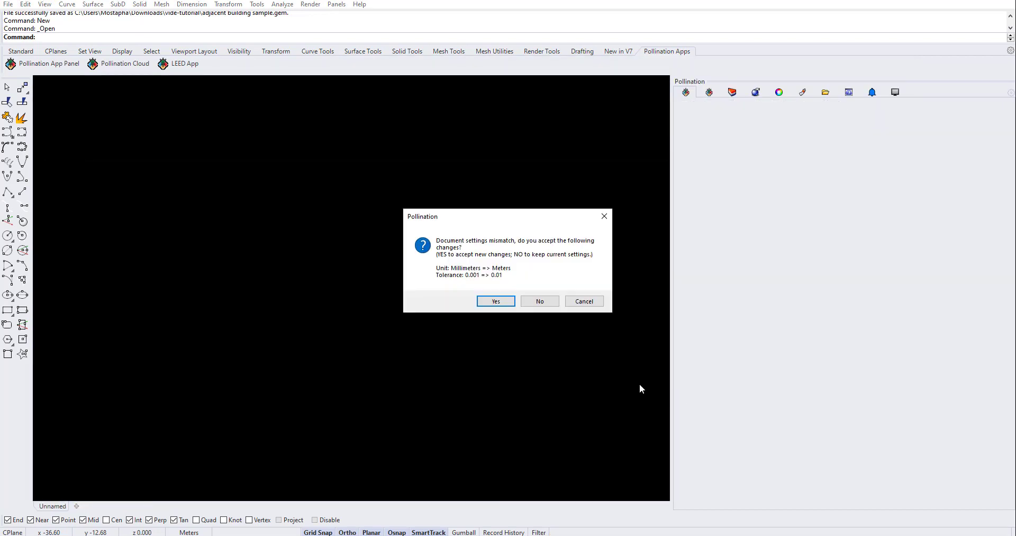
click(495, 301)
right_drag(429, 220, 565, 142)
scroll(565, 142, down, 3)
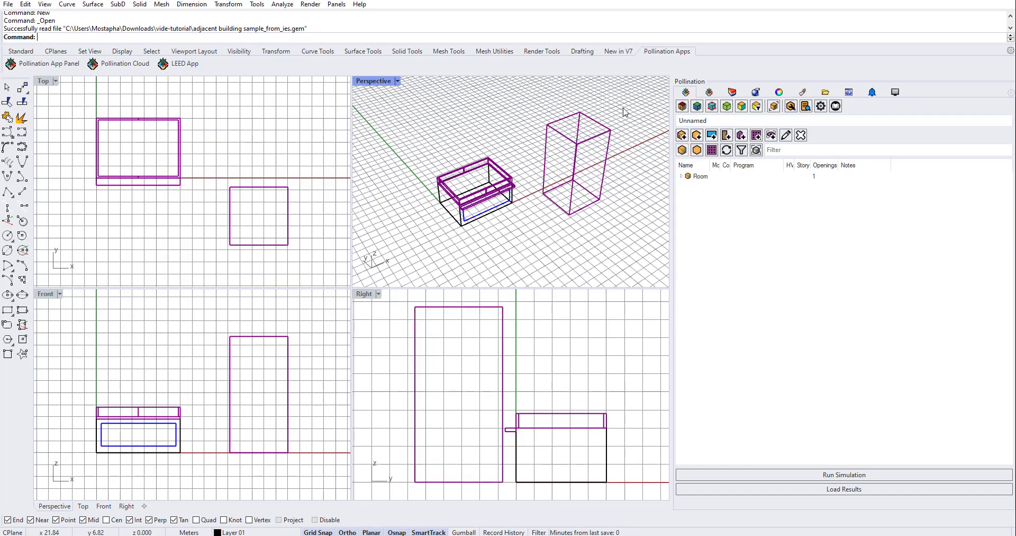
Sort the Pollination shade list by name, widen its columns, and select all six Adjacent Building shades.
click(716, 153)
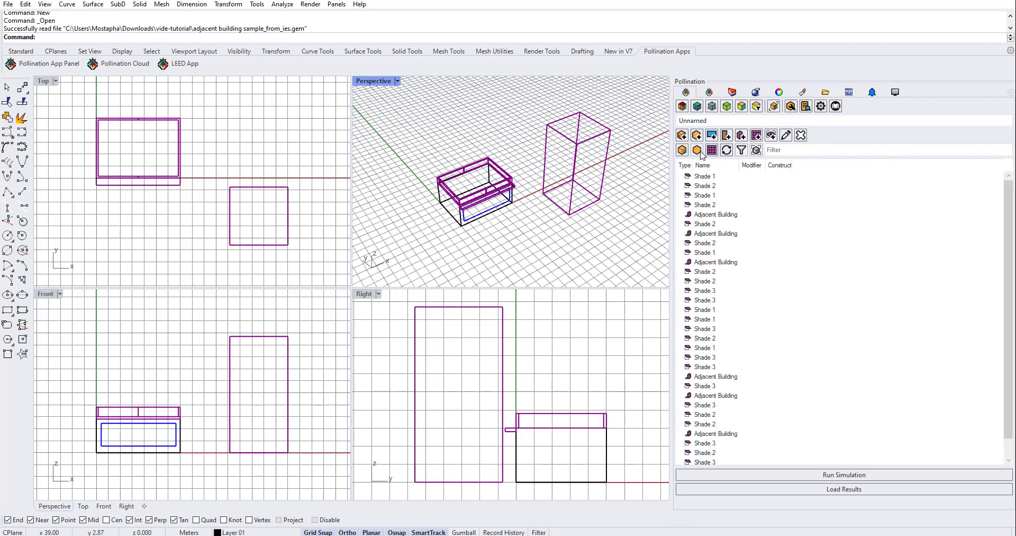
click(703, 166)
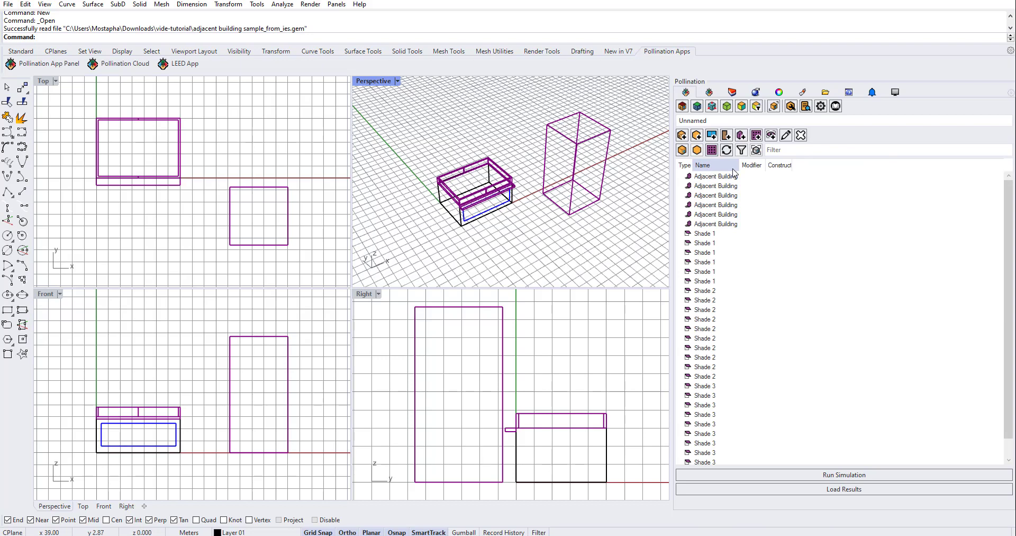
drag(739, 164, 761, 164)
drag(694, 164, 715, 165)
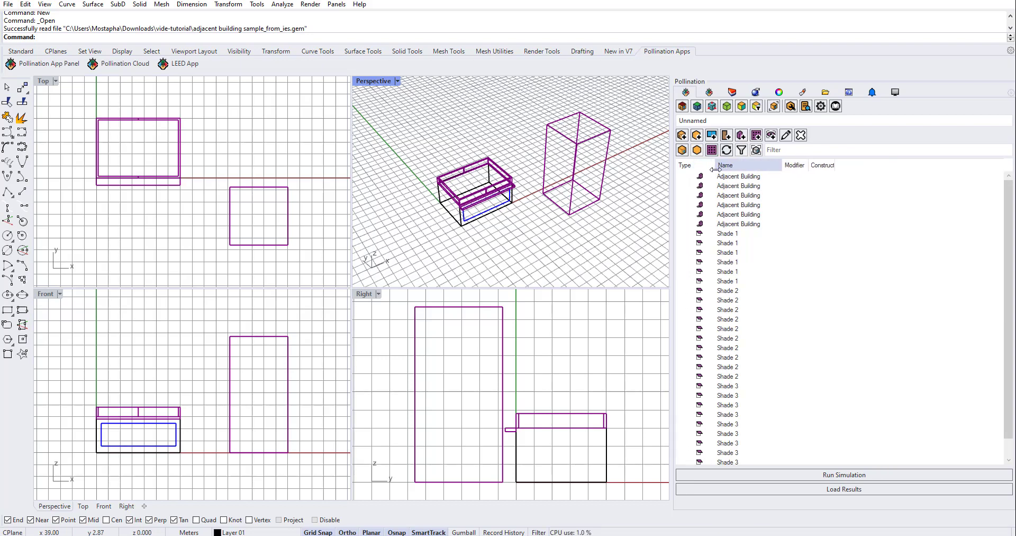
key(Down)
key(Down)
key(Down)
key(Down)
key(Down)
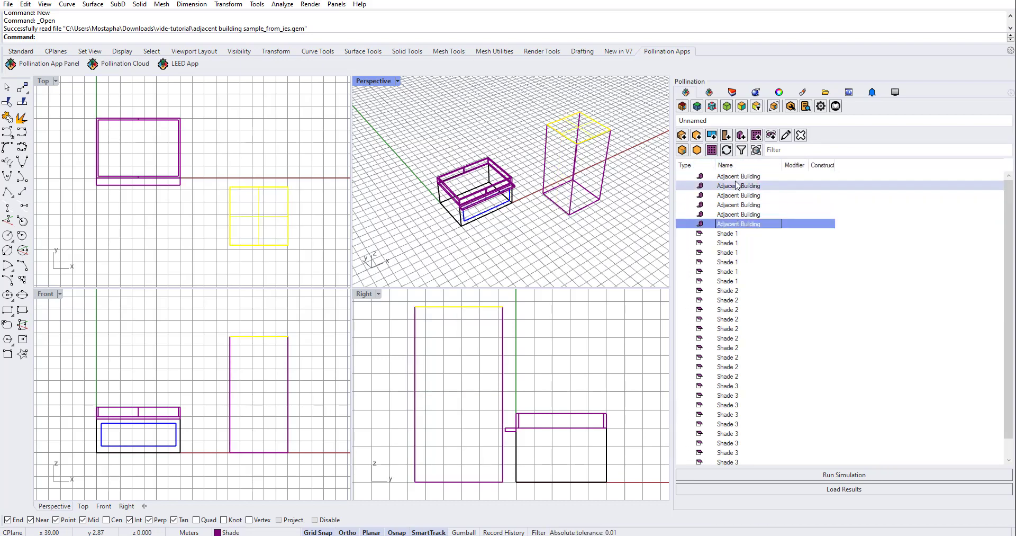
click(735, 176)
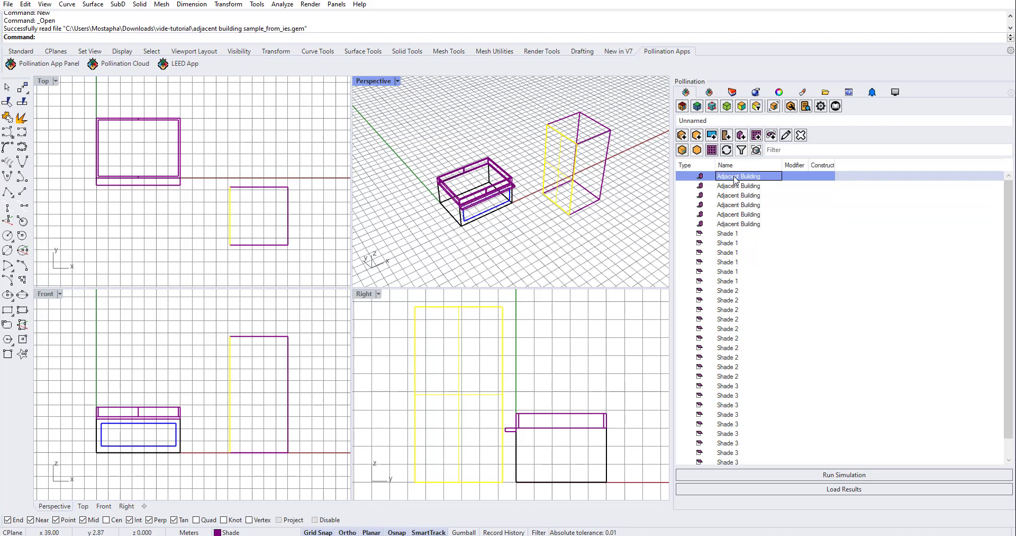
shift+click(741, 223)
right_click(753, 201)
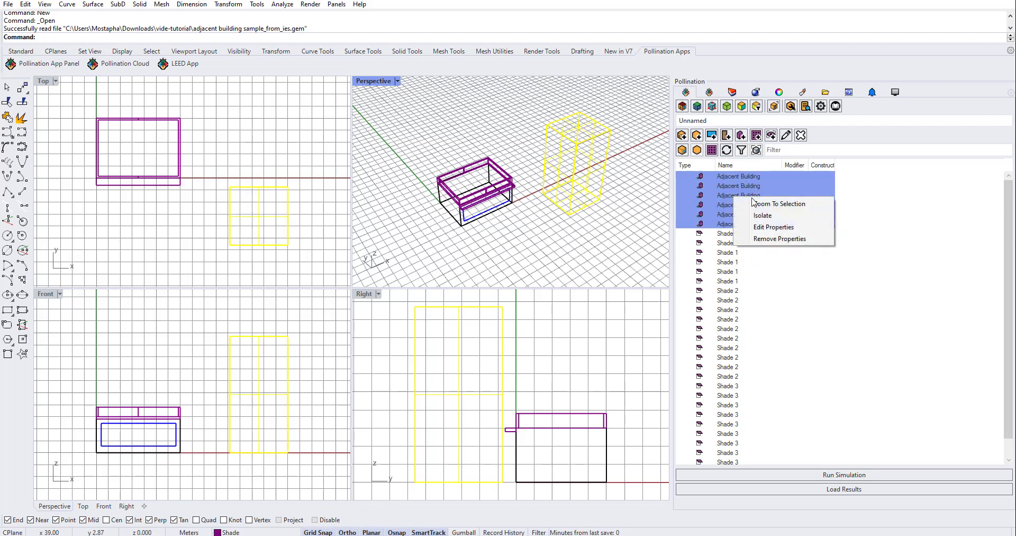
click(773, 226)
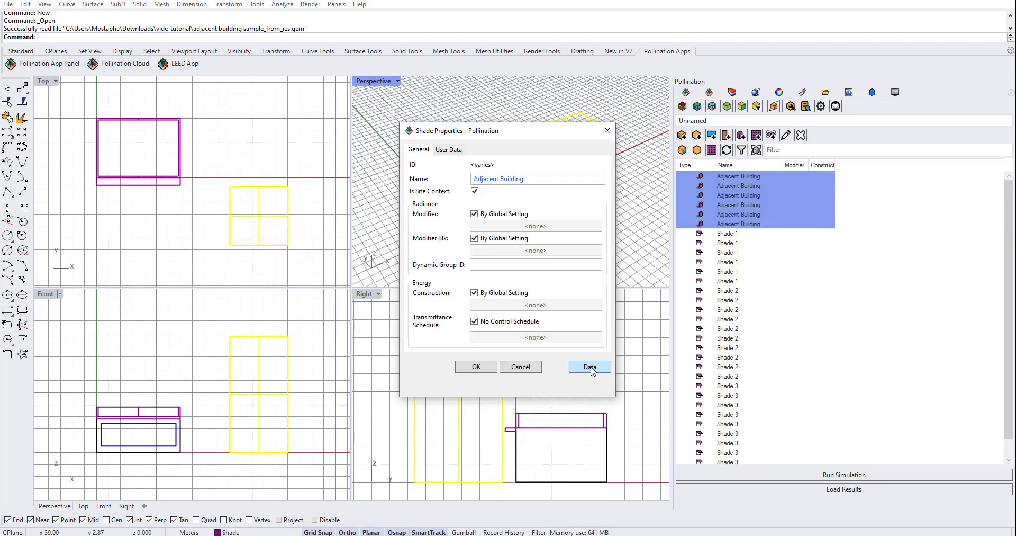
click(590, 367)
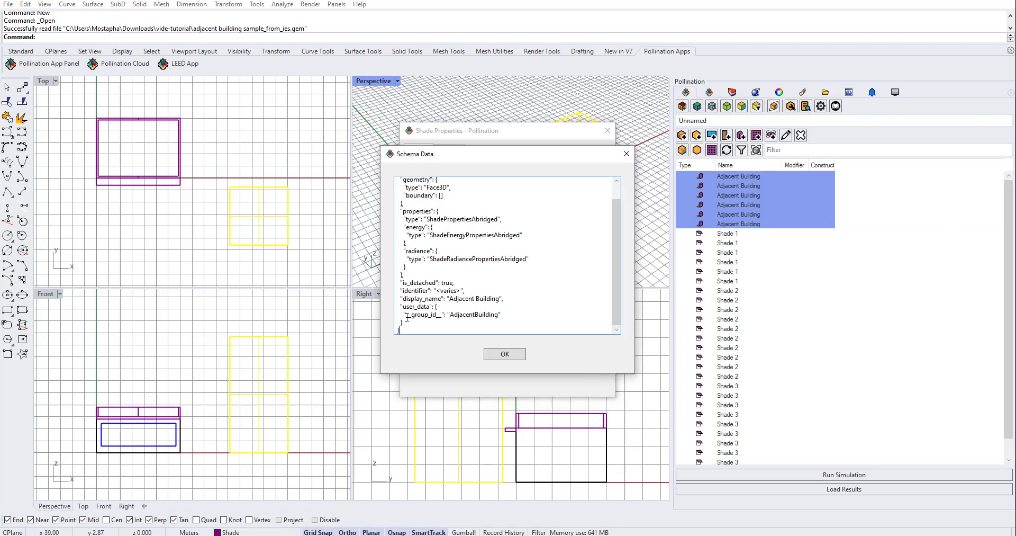
drag(404, 314, 502, 314)
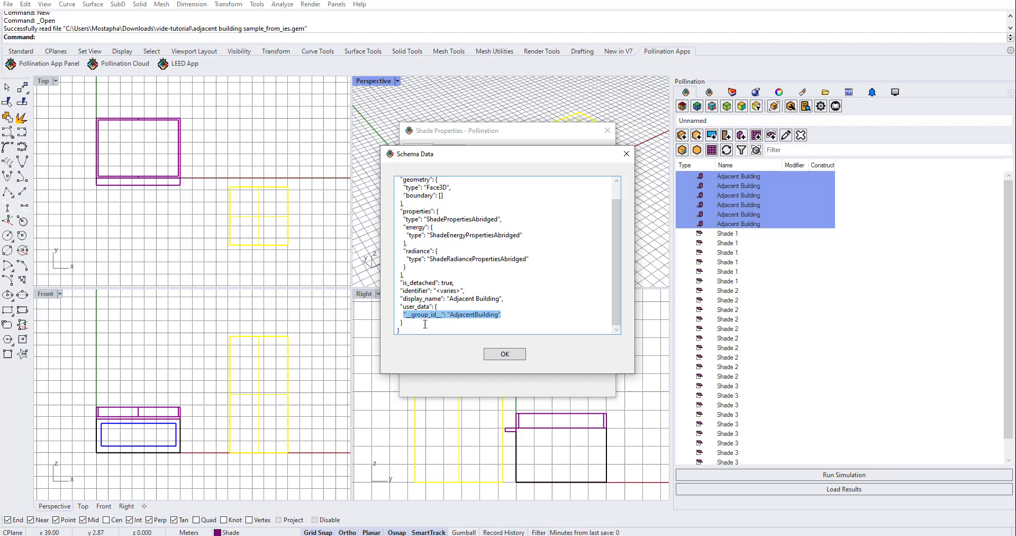
click(626, 153)
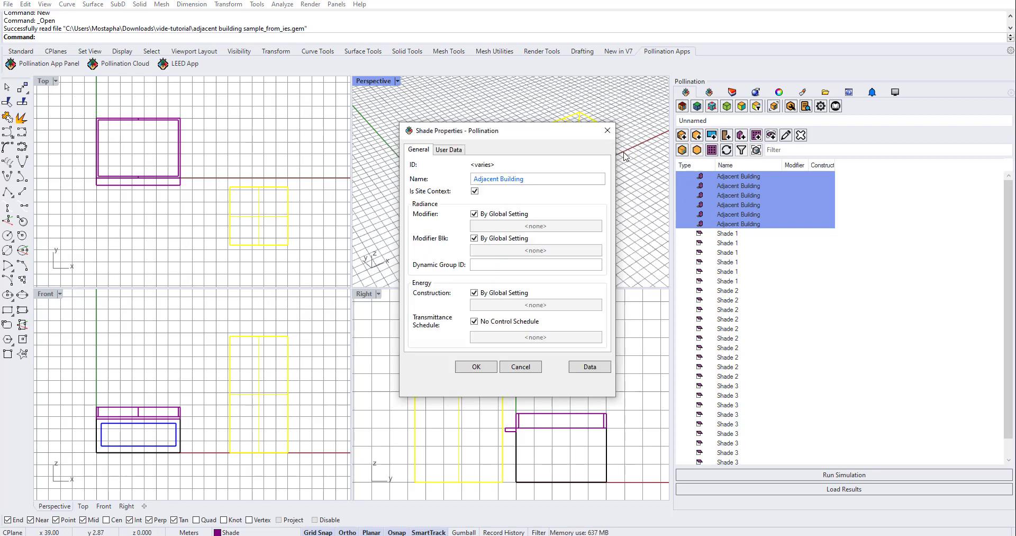
click(608, 130)
Turn on Pollination Color By Face Type for the room, shades and adjacent building.
scroll(512, 129, down, 4)
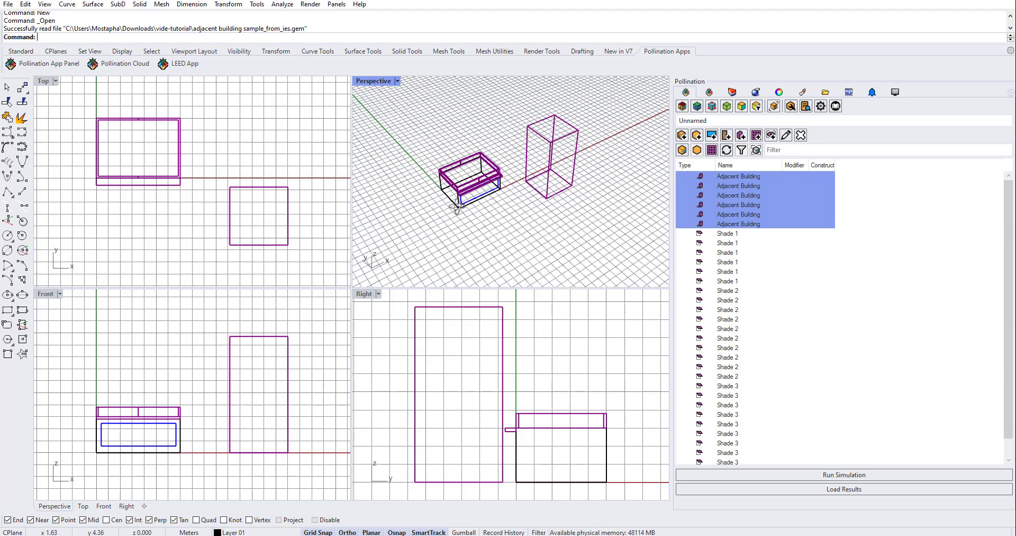
click(682, 107)
scroll(483, 239, up, 5)
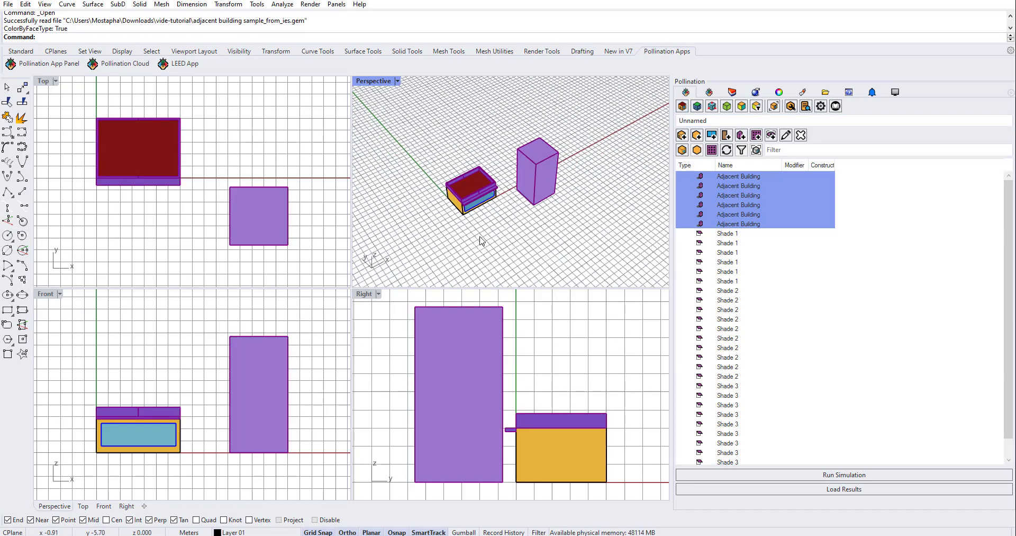
scroll(483, 239, down, 4)
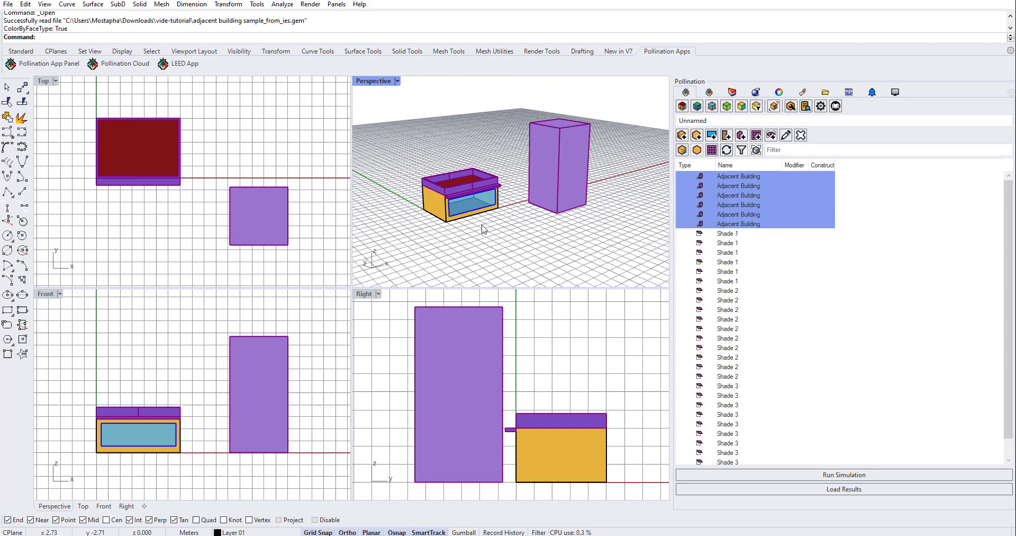